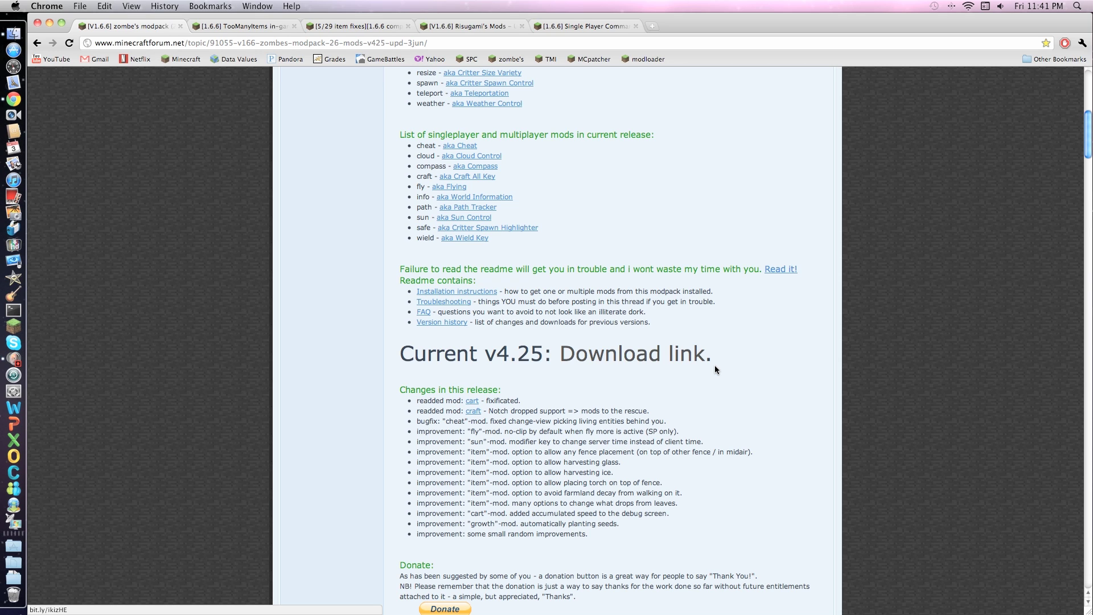
# Review the download sections for Zombe's modpack, Single Player Commands, TooManyItems, MCPatcher for non-Windows platforms, and Risugami's mods.
pyautogui.click(715, 367)
pyautogui.click(623, 26)
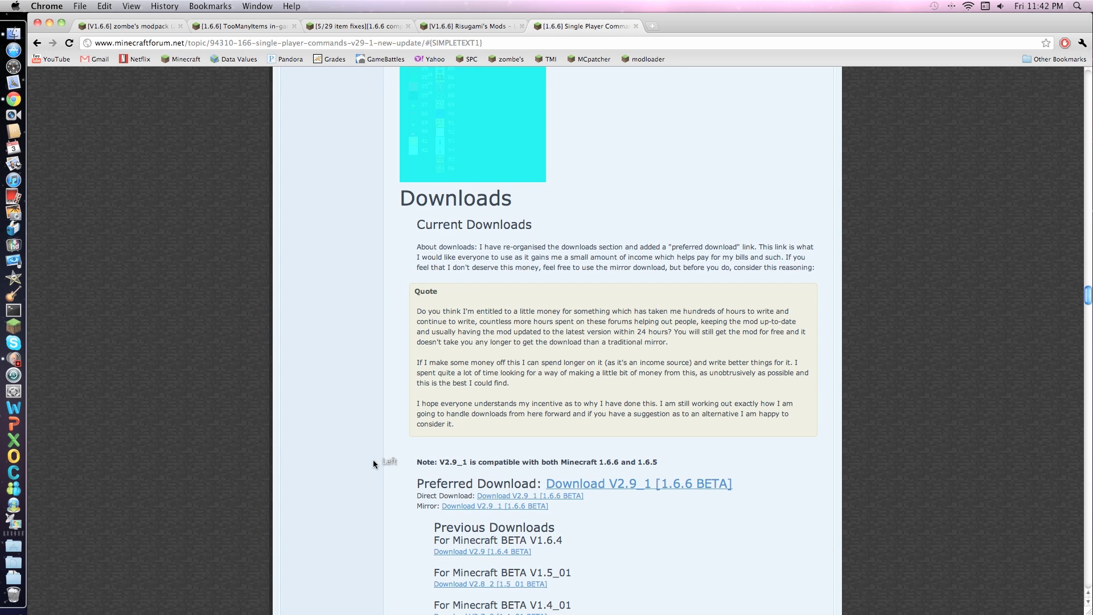
pyautogui.moveTo(373, 459); pyautogui.dragTo(807, 456)
pyautogui.click(809, 474)
pyautogui.click(740, 475)
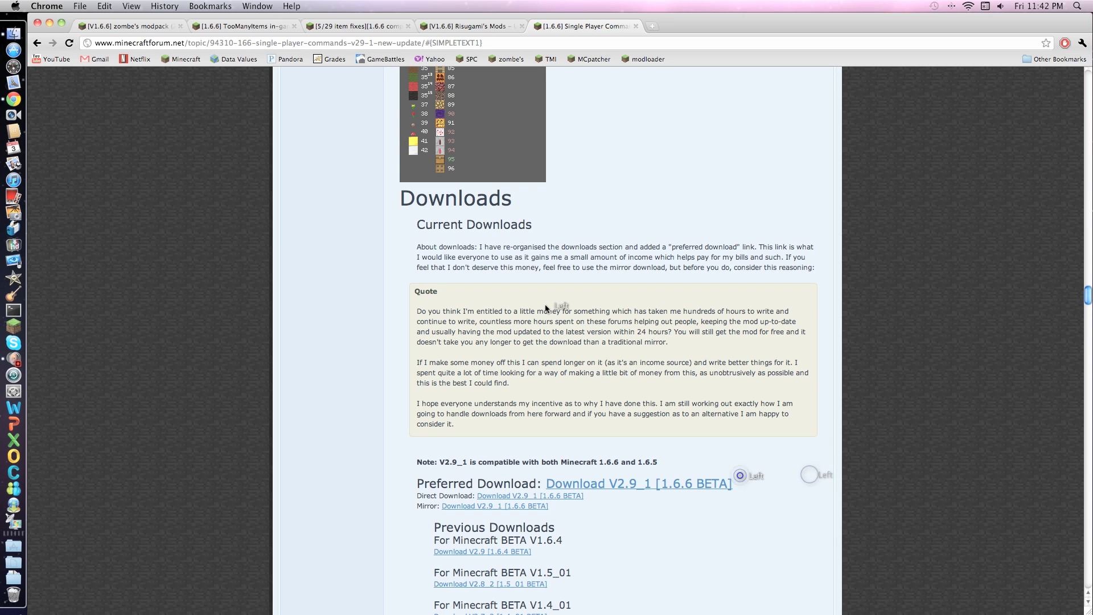
pyautogui.click(546, 305)
pyautogui.click(123, 30)
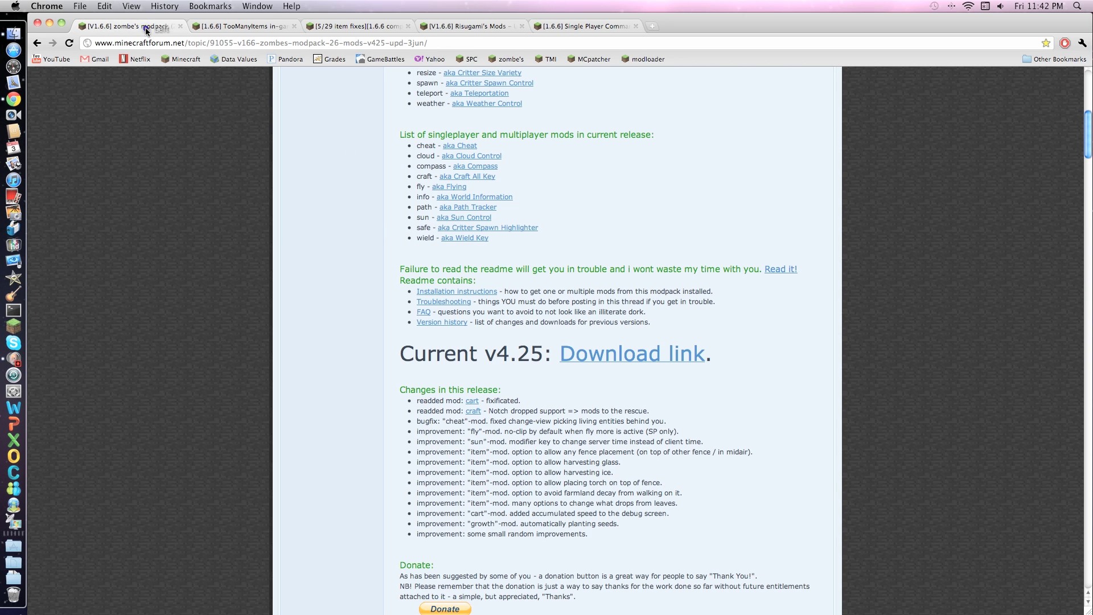
pyautogui.click(241, 31)
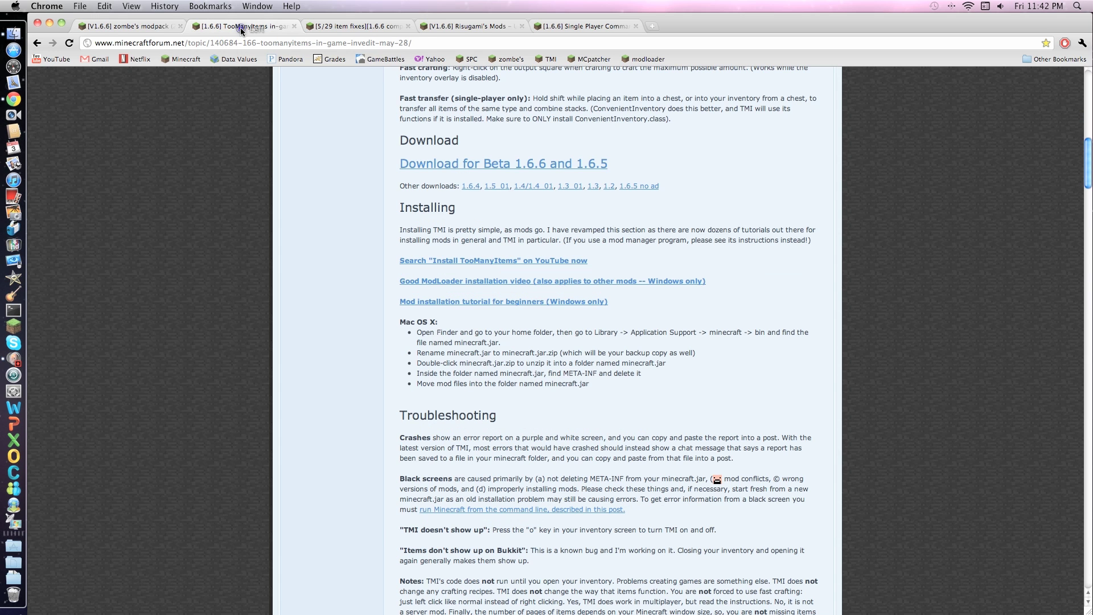
pyautogui.click(365, 28)
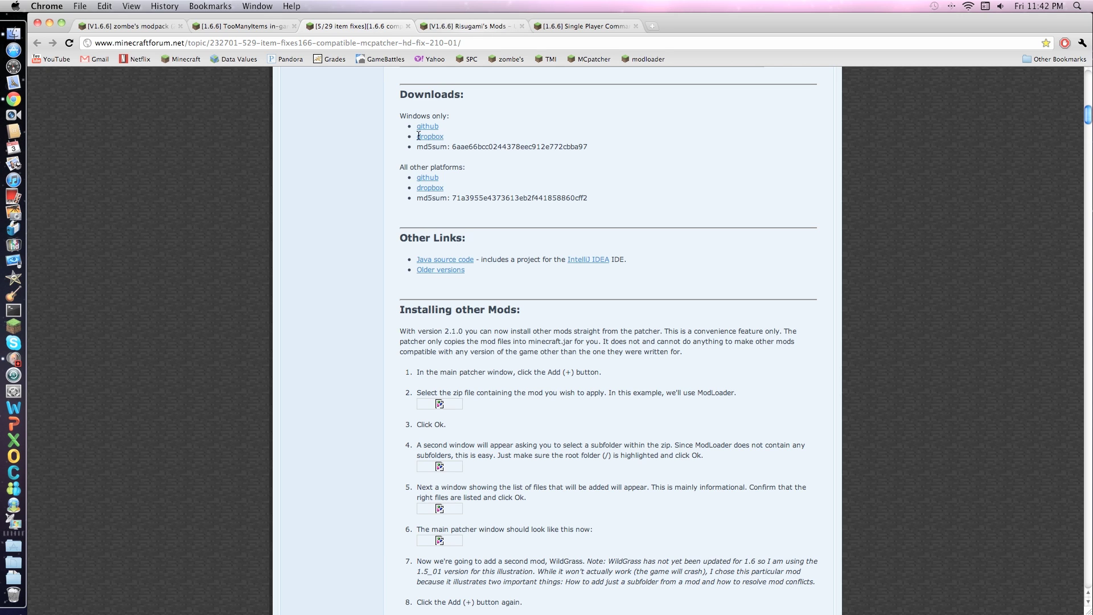
pyautogui.moveTo(472, 178); pyautogui.dragTo(348, 174)
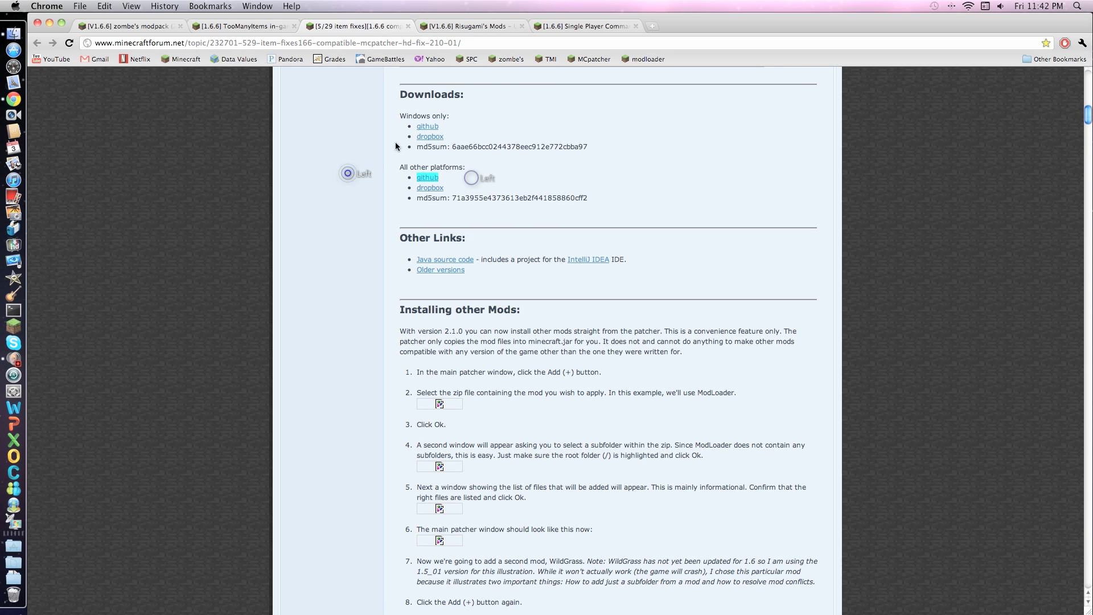
pyautogui.click(465, 27)
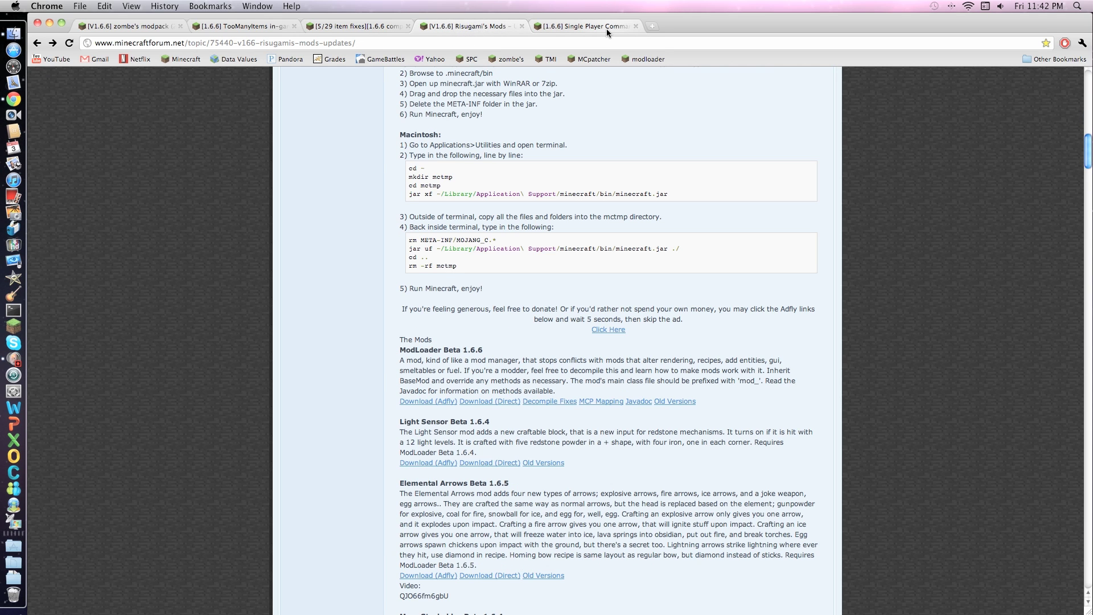
# Preview the Adfly download page for ModLoader Beta 1.6.6 and return to Risugami's mods thread.
pyautogui.click(606, 28)
pyautogui.click(485, 24)
pyautogui.click(428, 401)
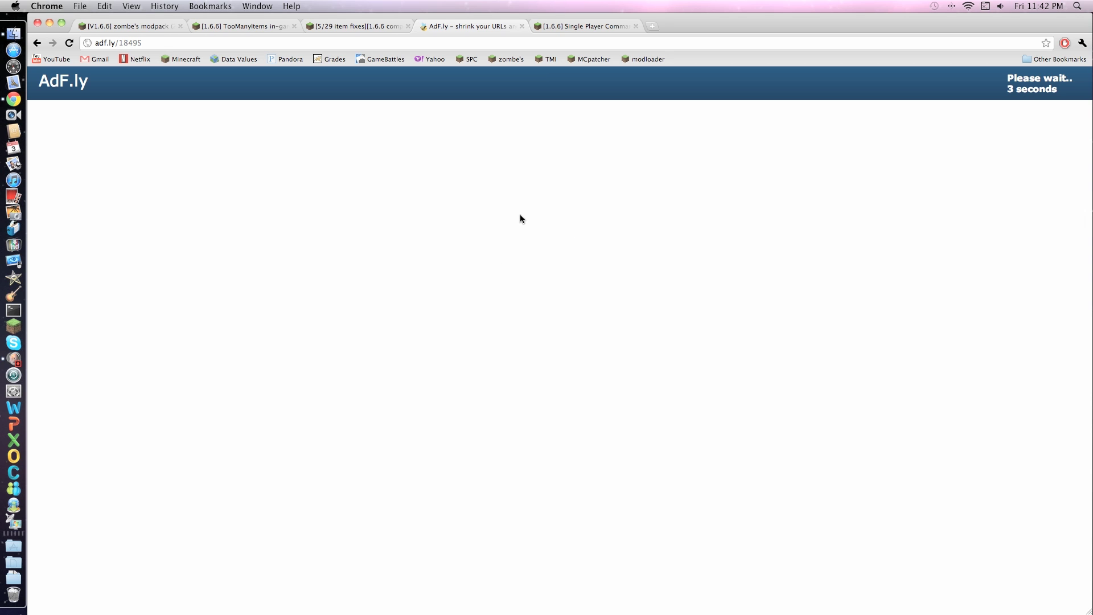
pyautogui.click(34, 43)
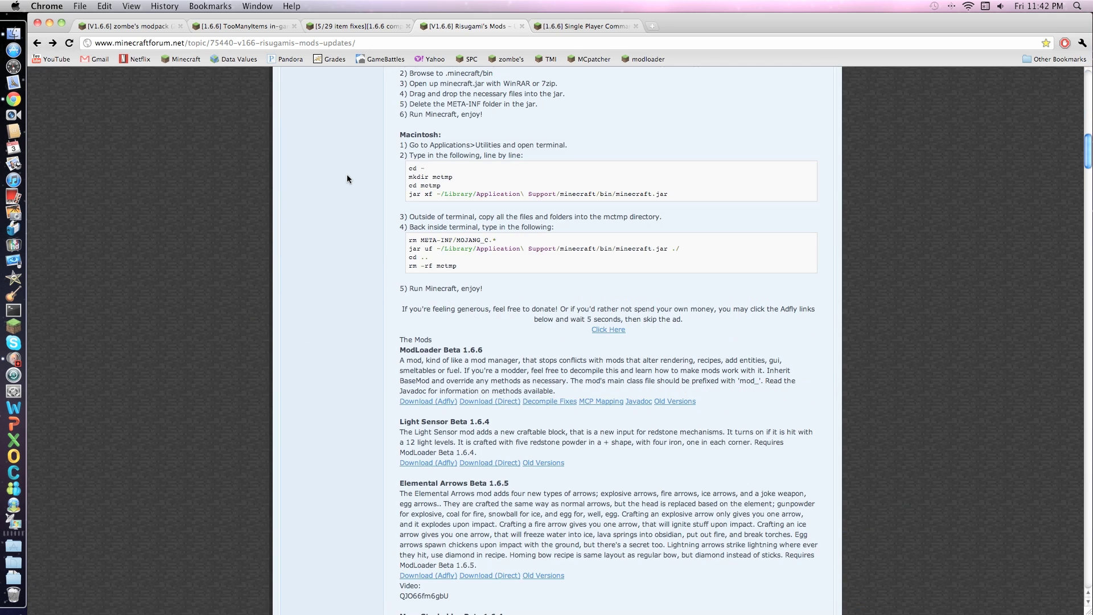
# Launch Minecraft and, in Finder, open the minecraft folder inside the home folder's Library/Application Support.
pyautogui.press('super+h')
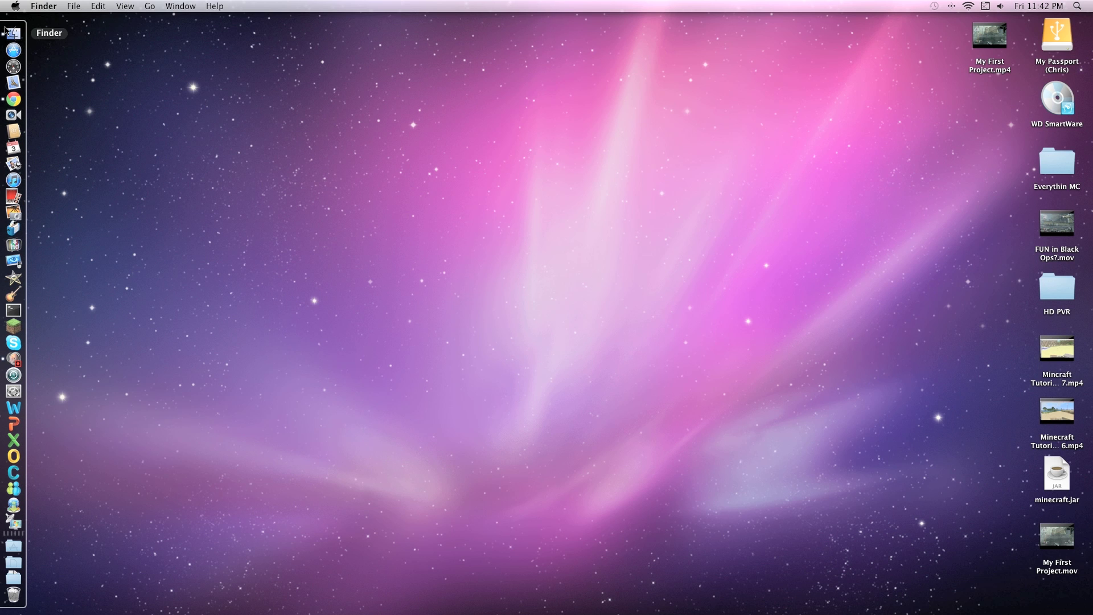
pyautogui.click(2, 33)
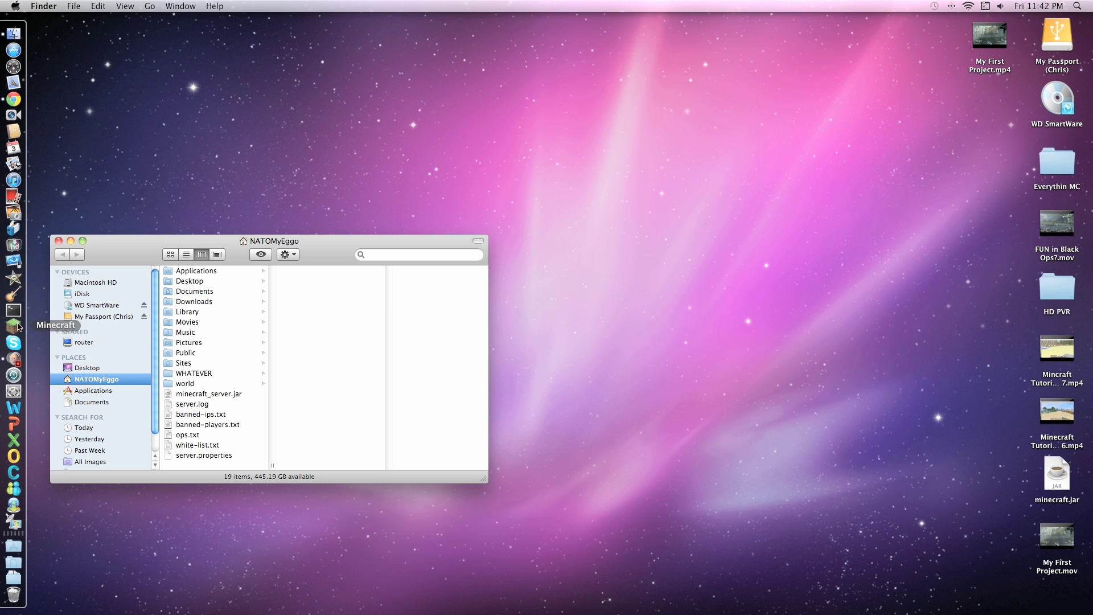
pyautogui.click(203, 311)
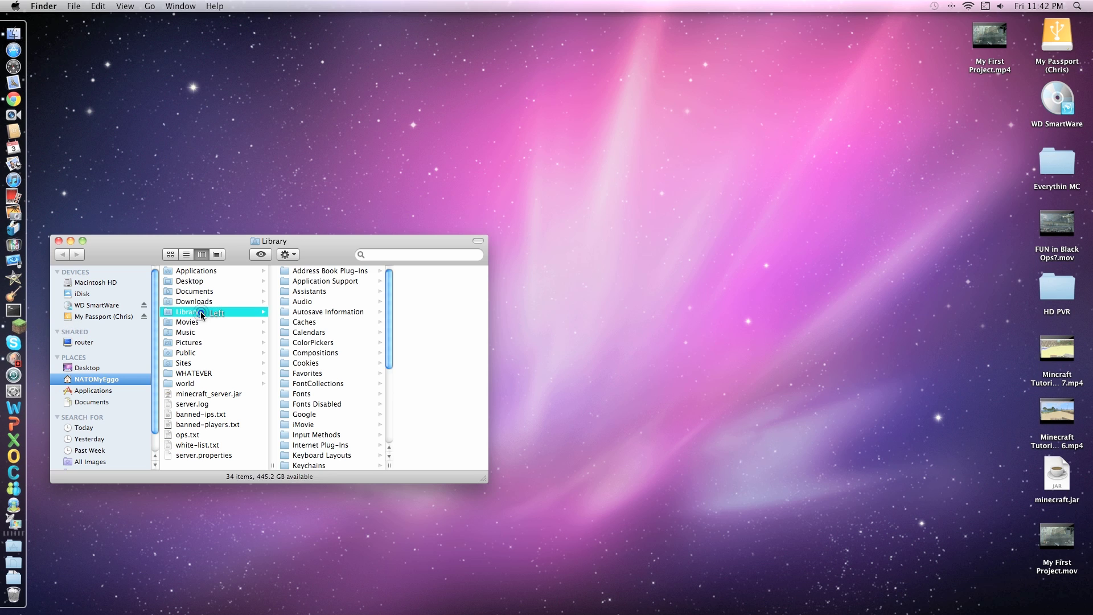
pyautogui.click(318, 281)
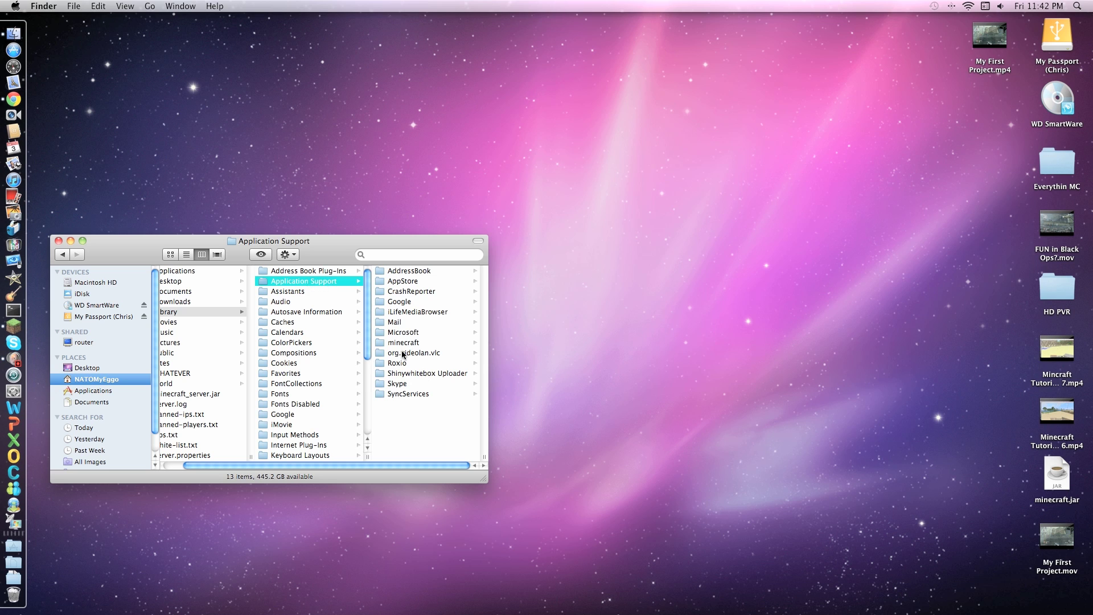
pyautogui.click(403, 342)
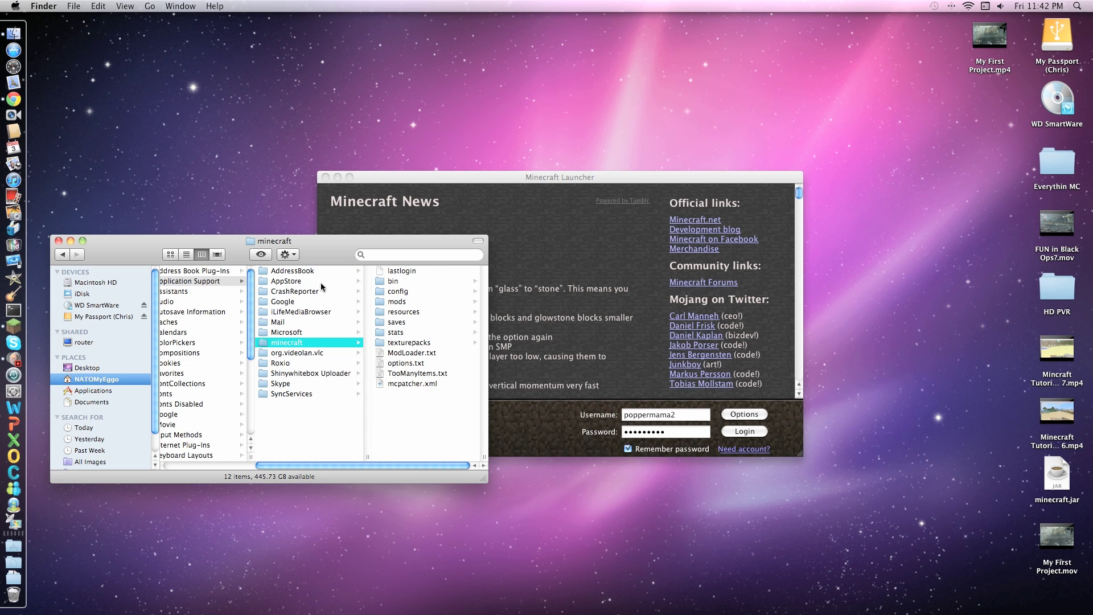
# Move bin, config, mods, ModLoader.txt, options.txt, TooManyItems.txt and mcpatcher.xml from the minecraft folder to the Trash.
pyautogui.click(397, 281)
pyautogui.keyDown('super'); pyautogui.click(299, 289); pyautogui.keyUp('super')
pyautogui.keyDown('super'); pyautogui.click(286, 301); pyautogui.keyUp('super')
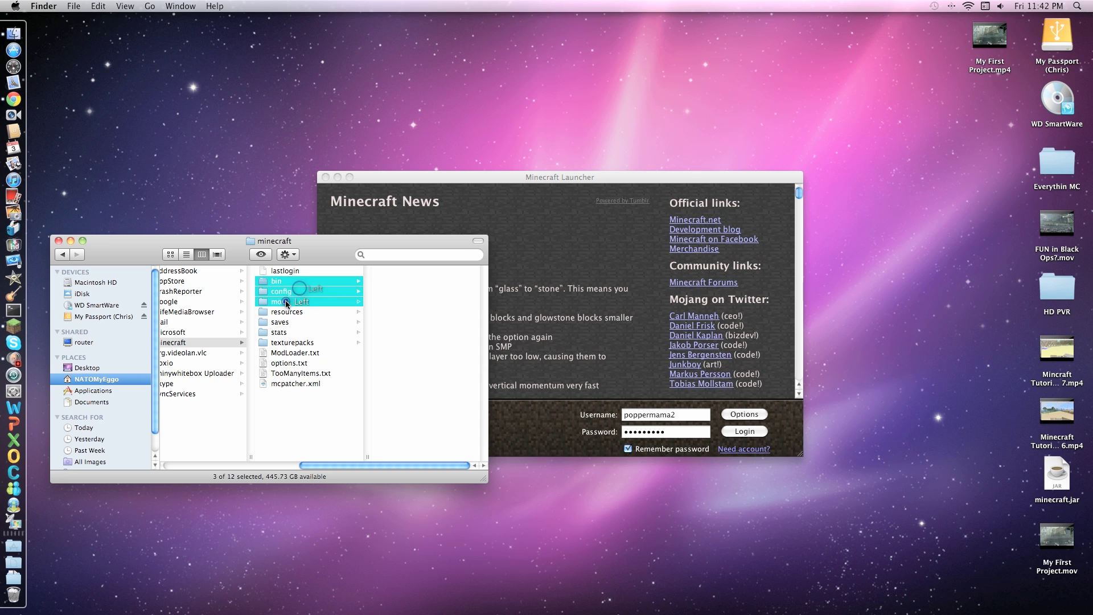
pyautogui.keyDown('super'); pyautogui.click(290, 353); pyautogui.keyUp('super')
pyautogui.keyDown('super'); pyautogui.click(291, 364); pyautogui.keyUp('super')
pyautogui.keyDown('super'); pyautogui.click(294, 374); pyautogui.keyUp('super')
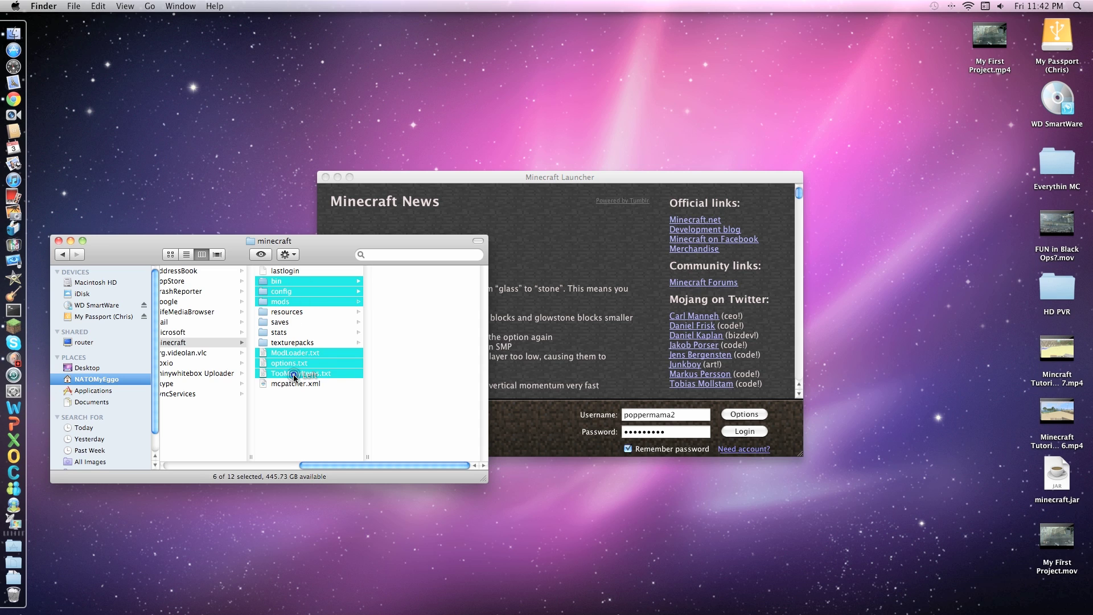
pyautogui.keyDown('super'); pyautogui.click(294, 383); pyautogui.keyUp('super')
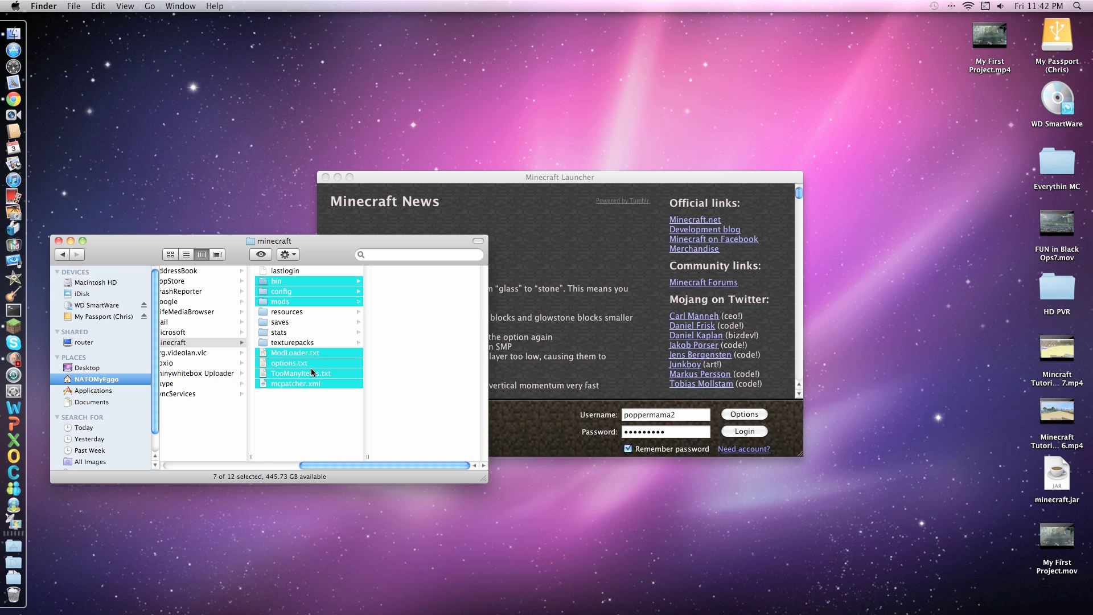
pyautogui.press('super+BackSpace')
# Move all the zip files in the minecraft texturepacks folder to the Trash.
pyautogui.click(286, 314)
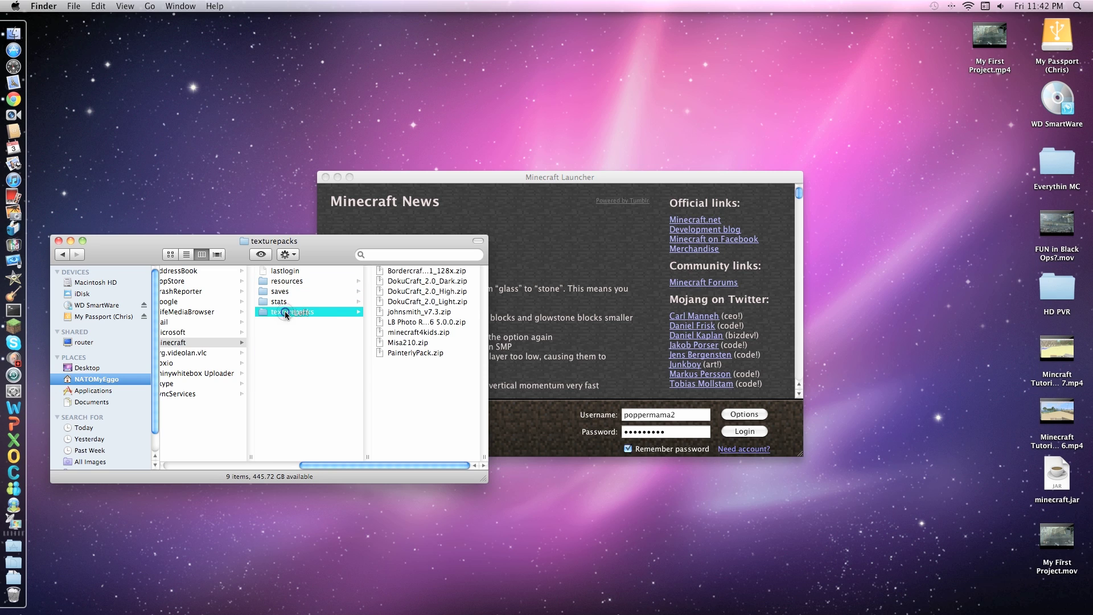
pyautogui.click(414, 288)
pyautogui.press('super+a')
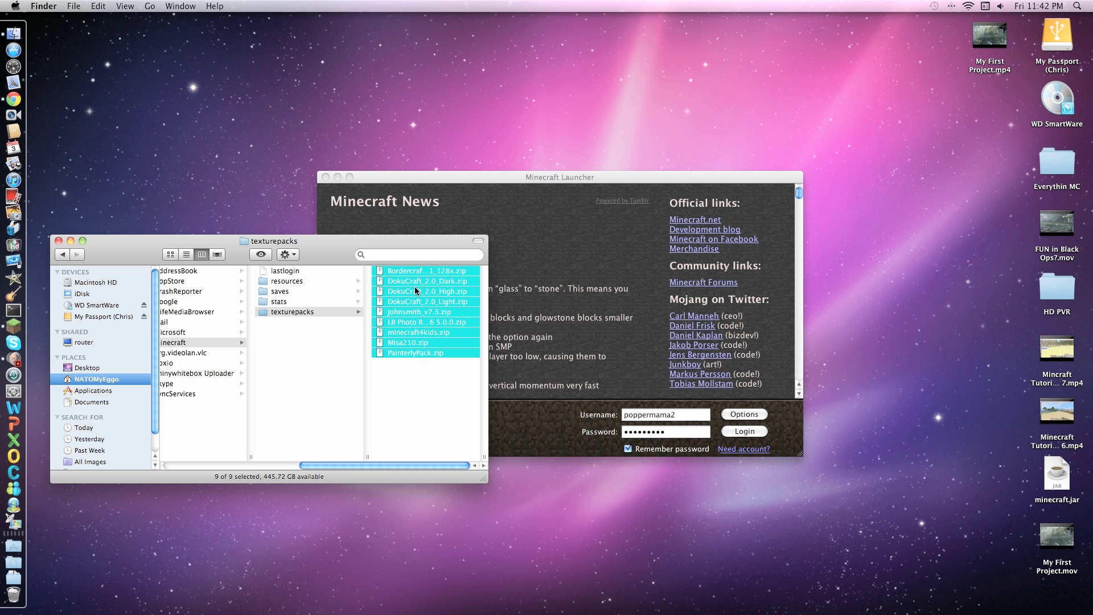
pyautogui.press('super+BackSpace')
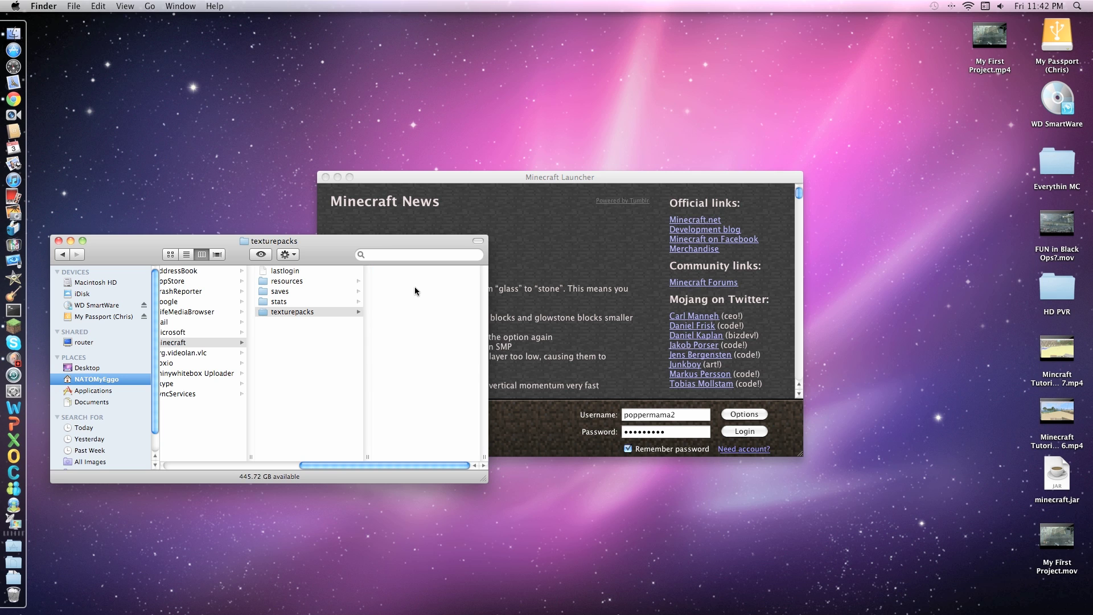
# Log in to Minecraft with the remembered credentials to download fresh game files, and close the texturepacks Finder window.
pyautogui.click(731, 434)
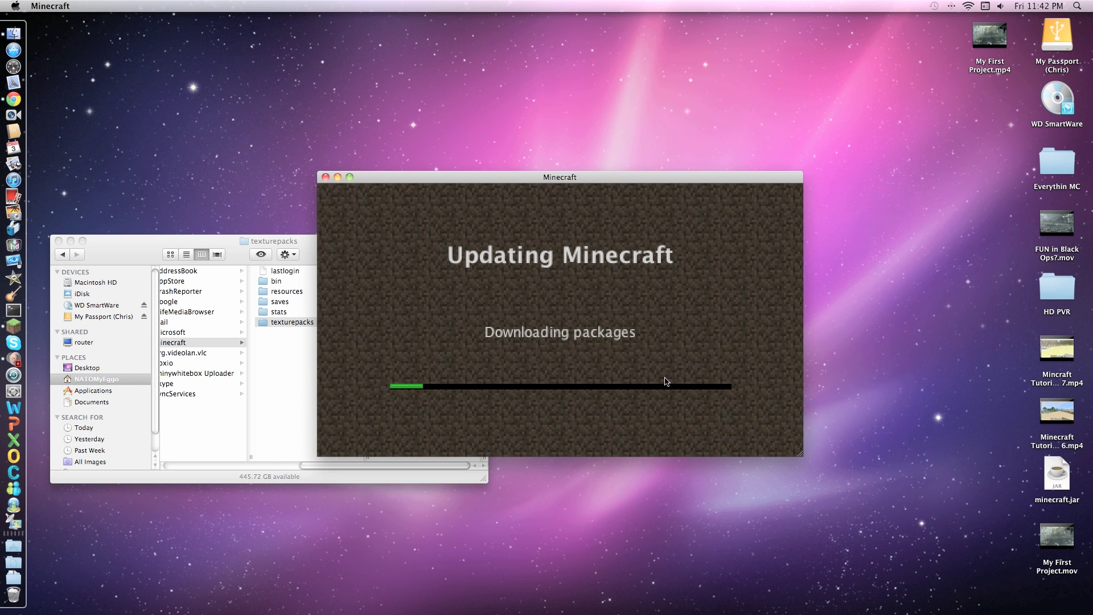
pyautogui.click(272, 364)
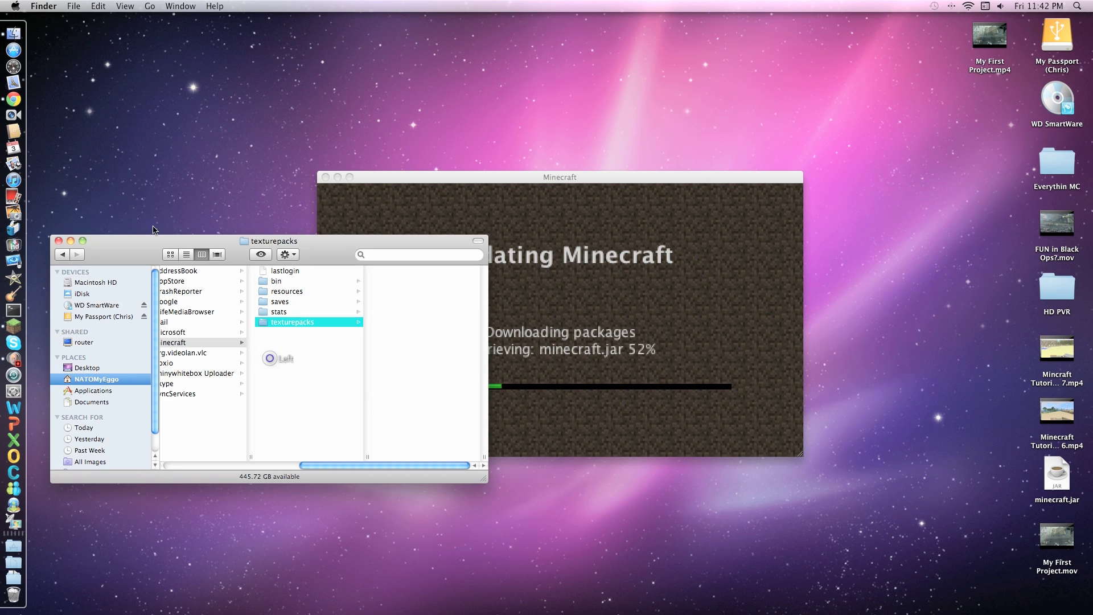
pyautogui.click(58, 242)
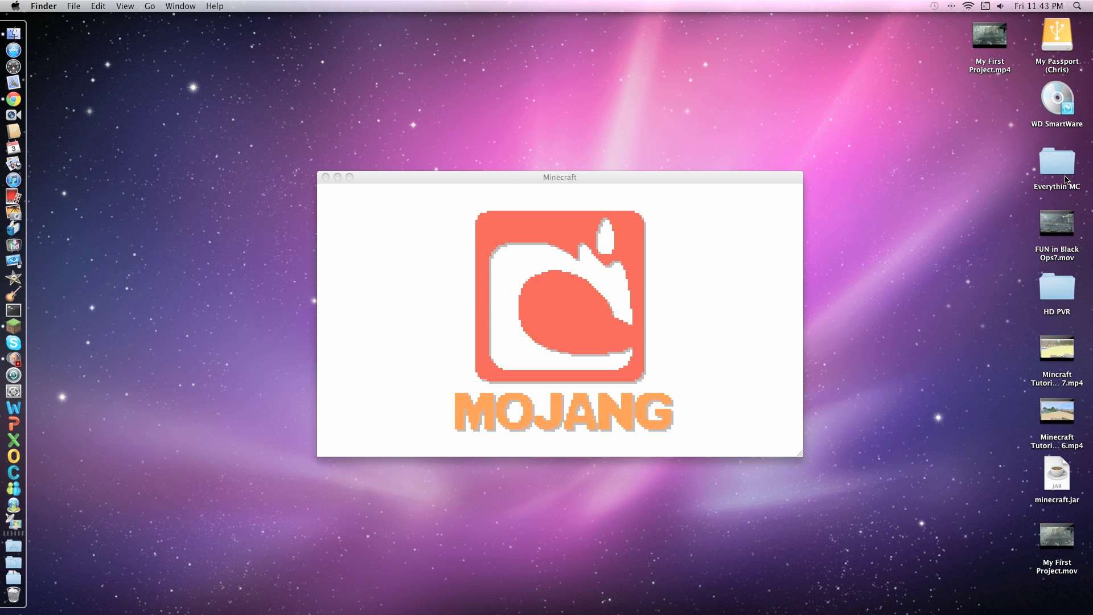
# Open mcpatcher-2.1.0_01.jar from the Moding tools [MC] folder inside the desktop's Everythin MC folder.
pyautogui.click(1065, 164)
pyautogui.doubleClick(1065, 163)
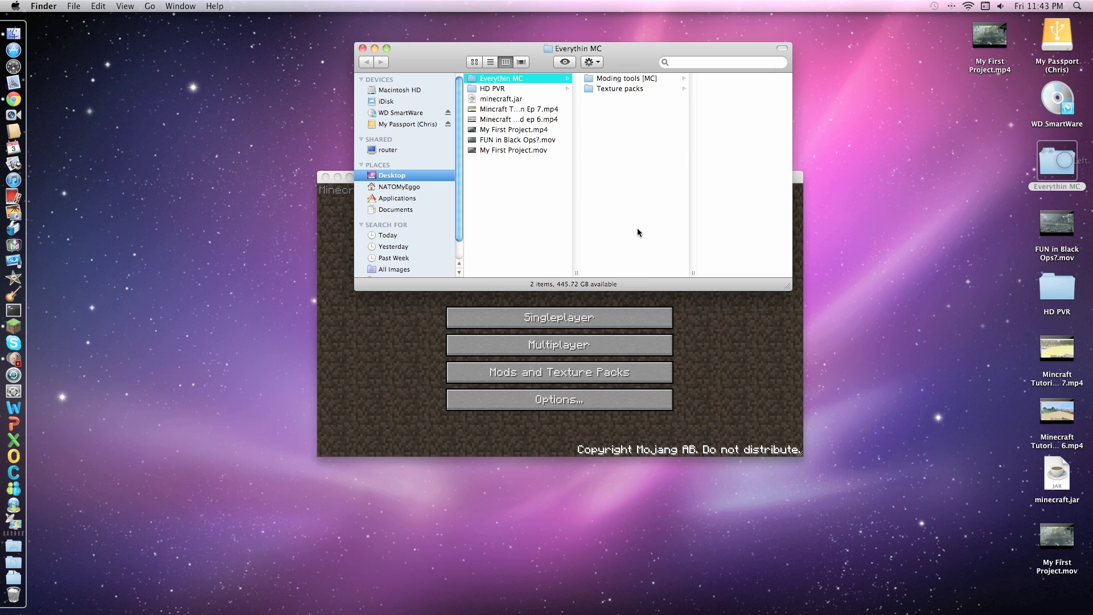
pyautogui.click(631, 79)
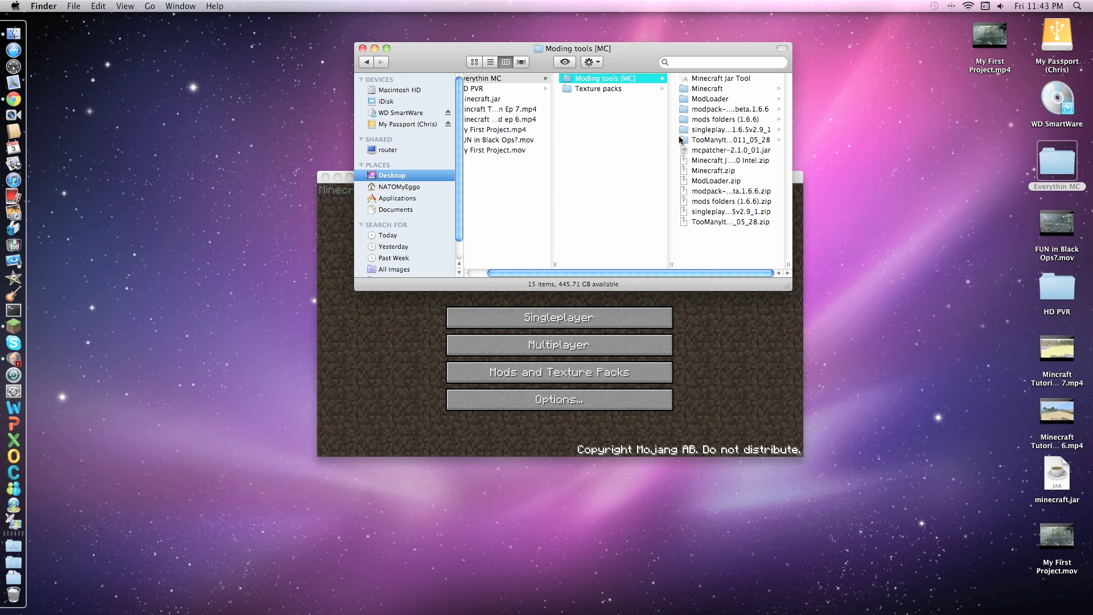
pyautogui.click(709, 151)
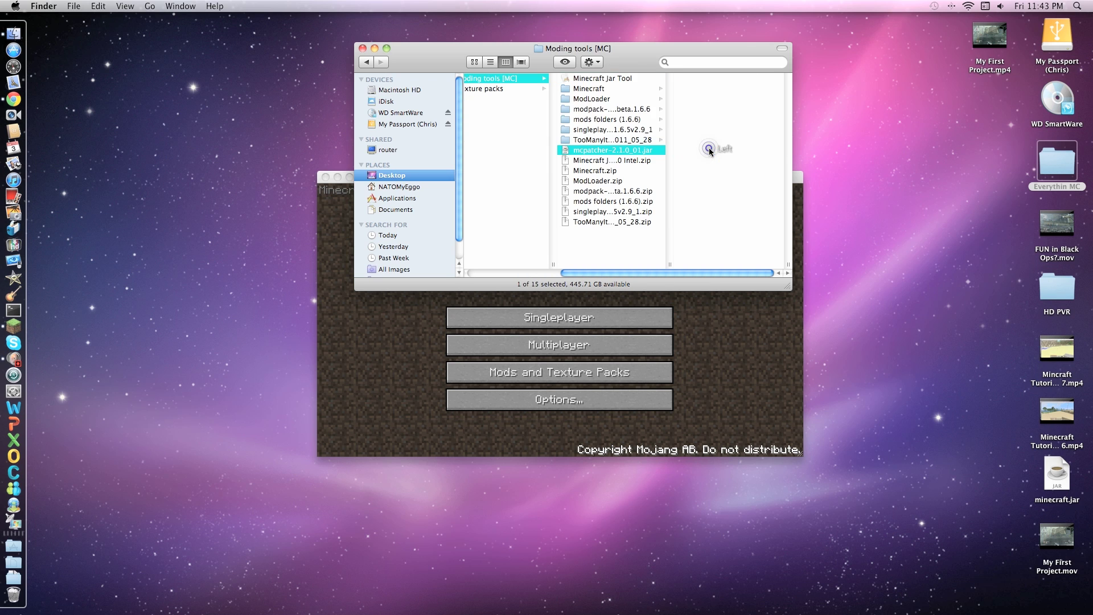
# Close the Minecraft game window and patch minecraft.jar with Better Grass enabled in Minecraft Patcher.
pyautogui.click(325, 177)
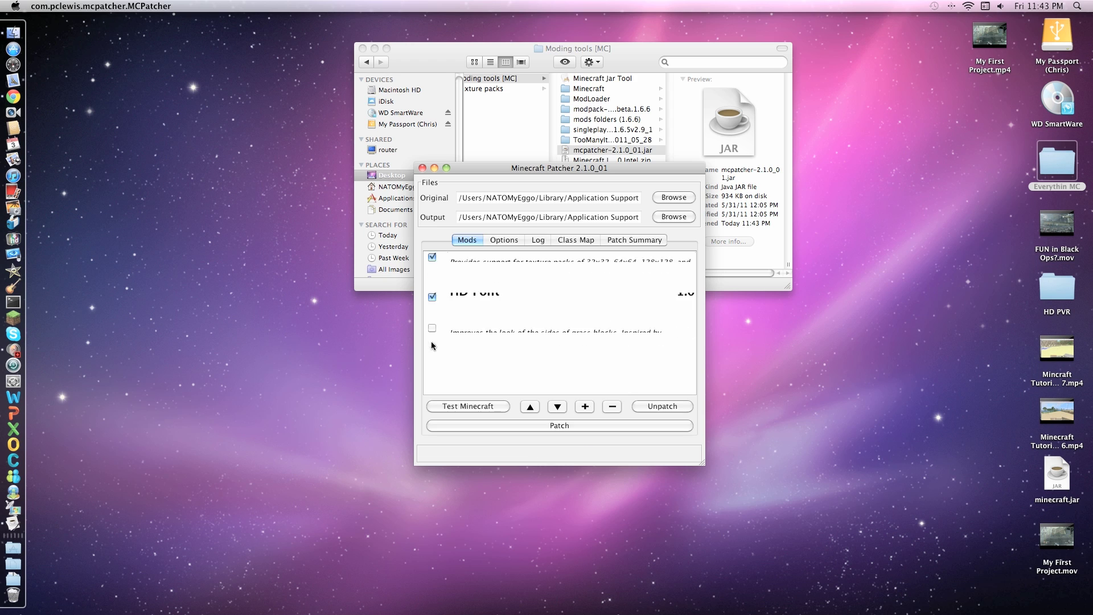
pyautogui.click(432, 342)
pyautogui.click(590, 427)
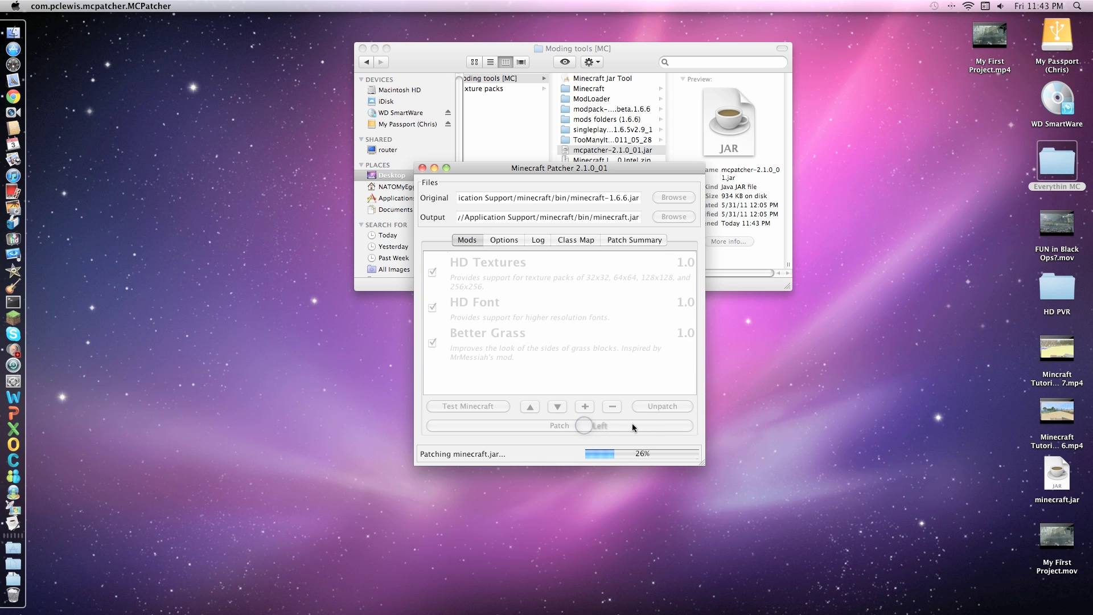
# Open the Library/Application Support/minecraft/texturepacks folder in a new Finder window.
pyautogui.click(11, 33)
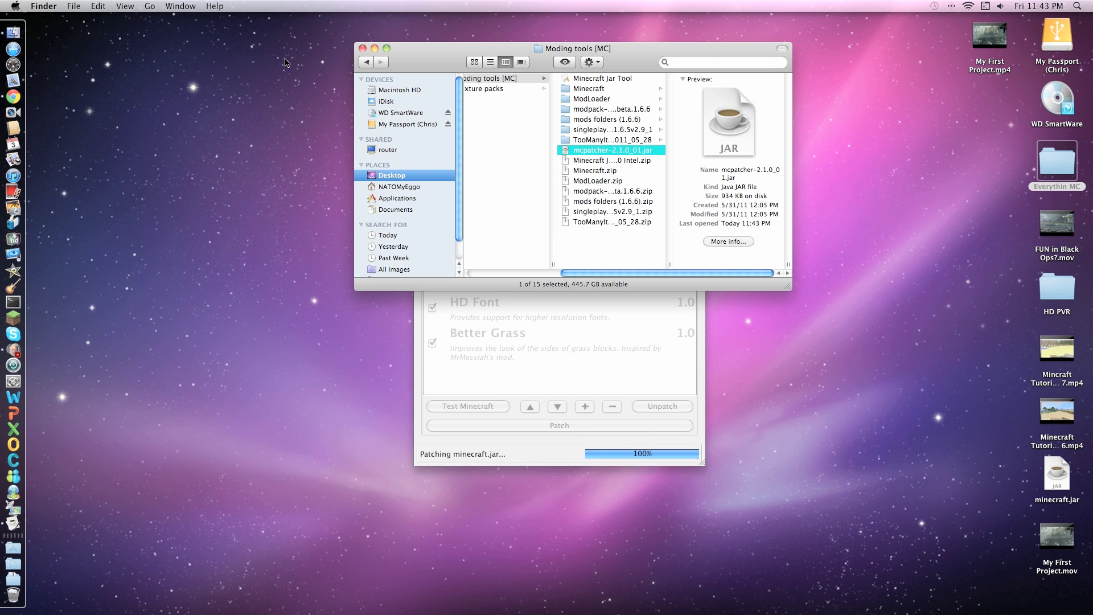
pyautogui.press('super+n')
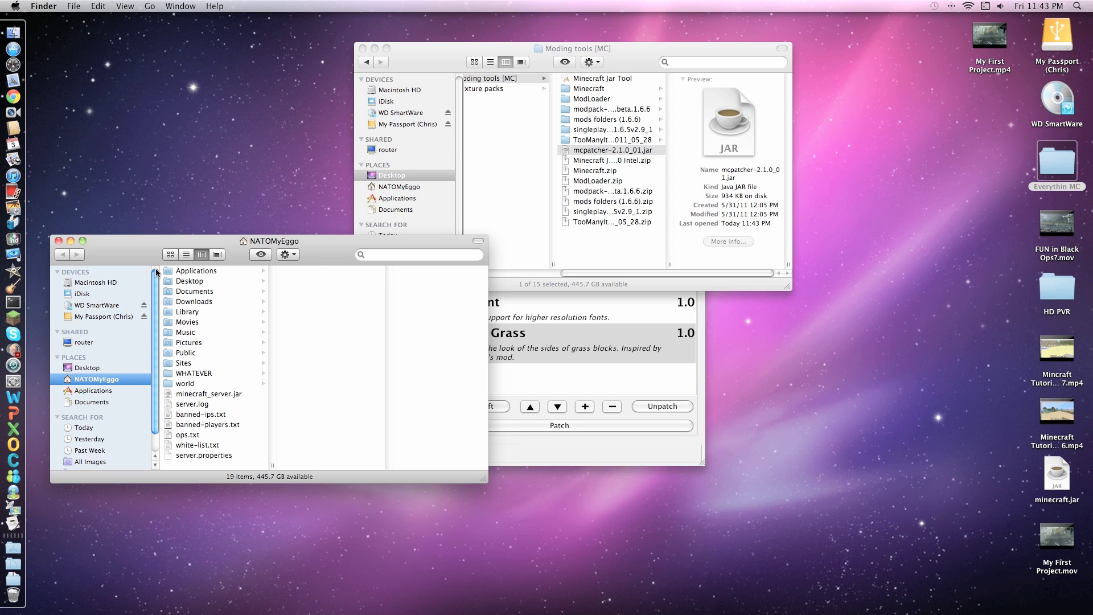
pyautogui.click(204, 312)
pyautogui.click(319, 281)
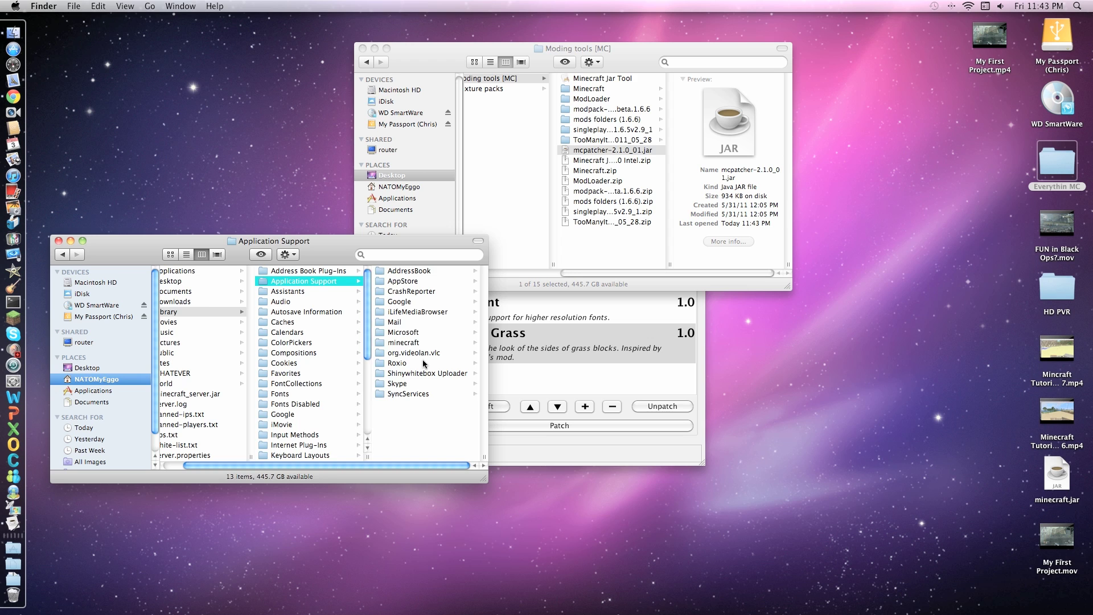
pyautogui.click(404, 342)
pyautogui.doubleClick(405, 323)
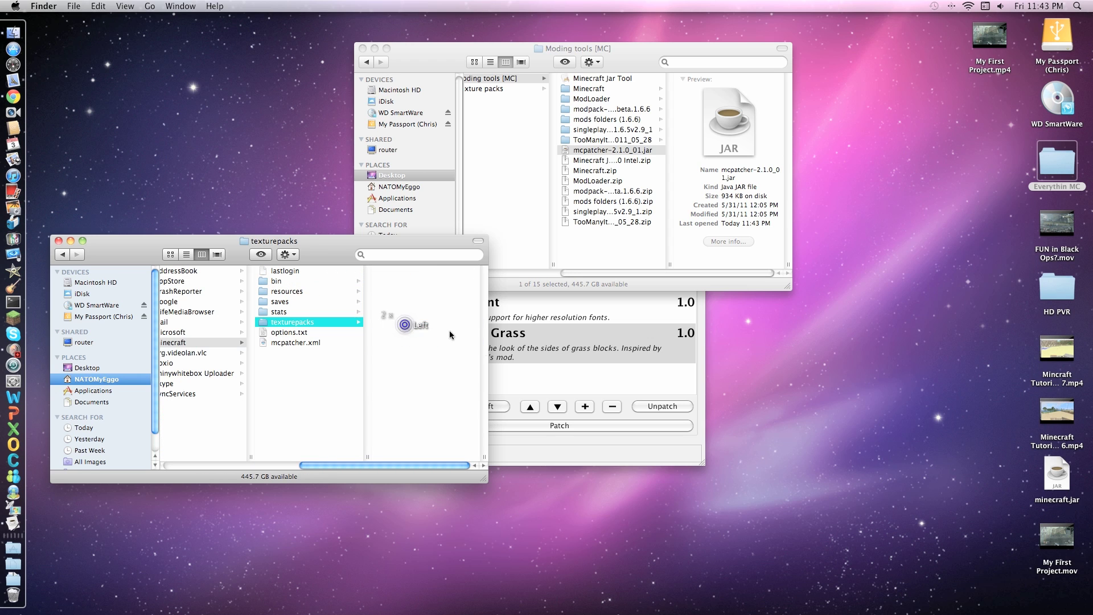
# Copy all texture pack zips from Everythin MC's Texture packs/zip files folder into Minecraft's texturepacks folder.
pyautogui.doubleClick(1058, 166)
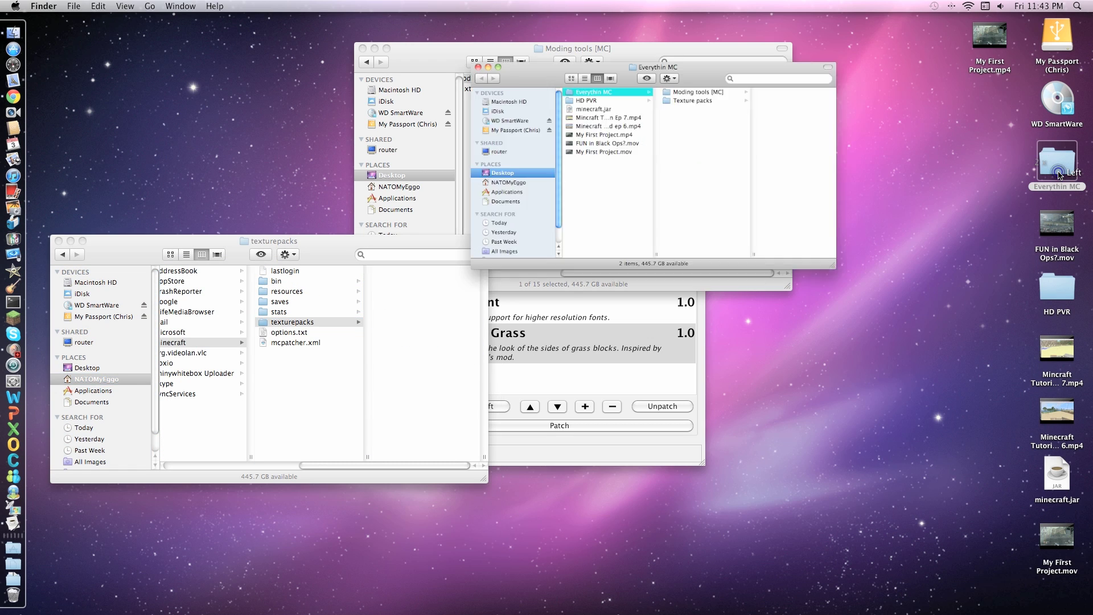
pyautogui.click(645, 89)
pyautogui.click(697, 80)
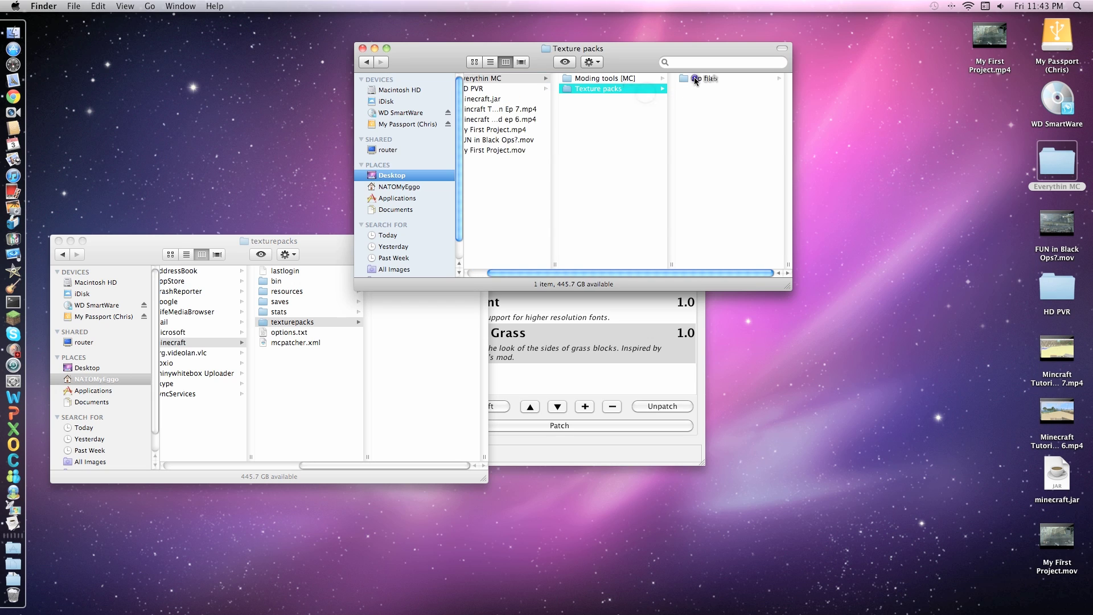
pyautogui.press('super+a')
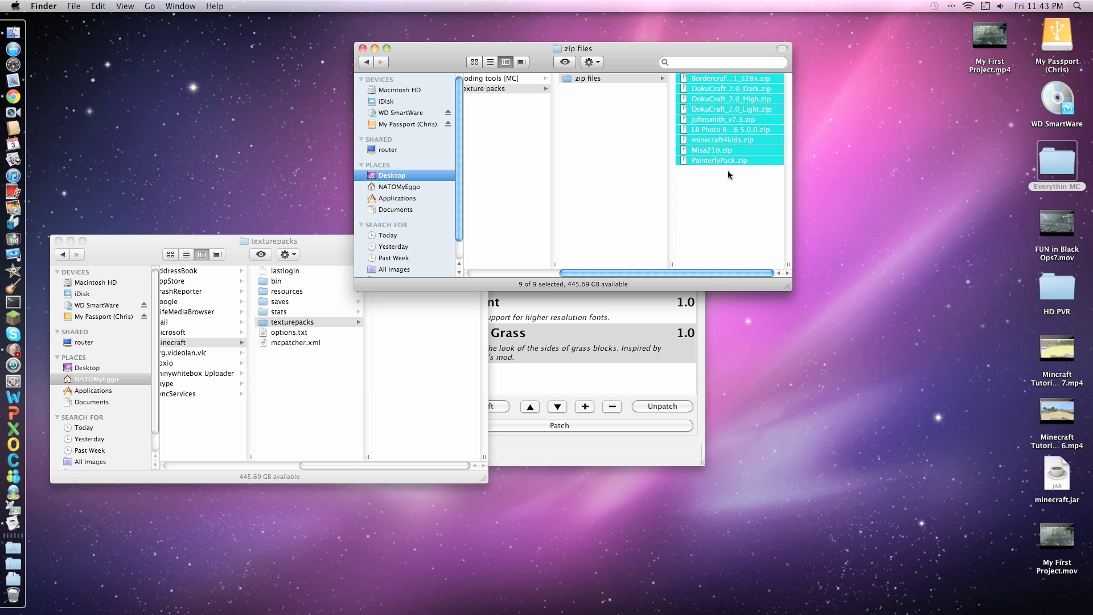
pyautogui.moveTo(443, 376); pyautogui.dragTo(433, 342)
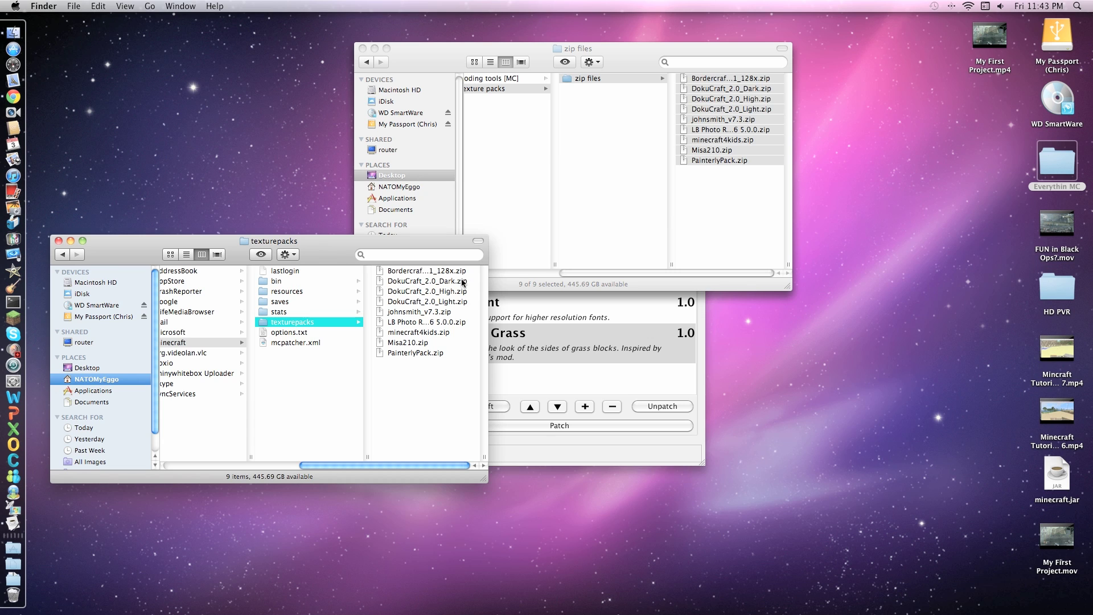
# Dismiss the zip files window and quit Minecraft Patcher.
pyautogui.click(602, 188)
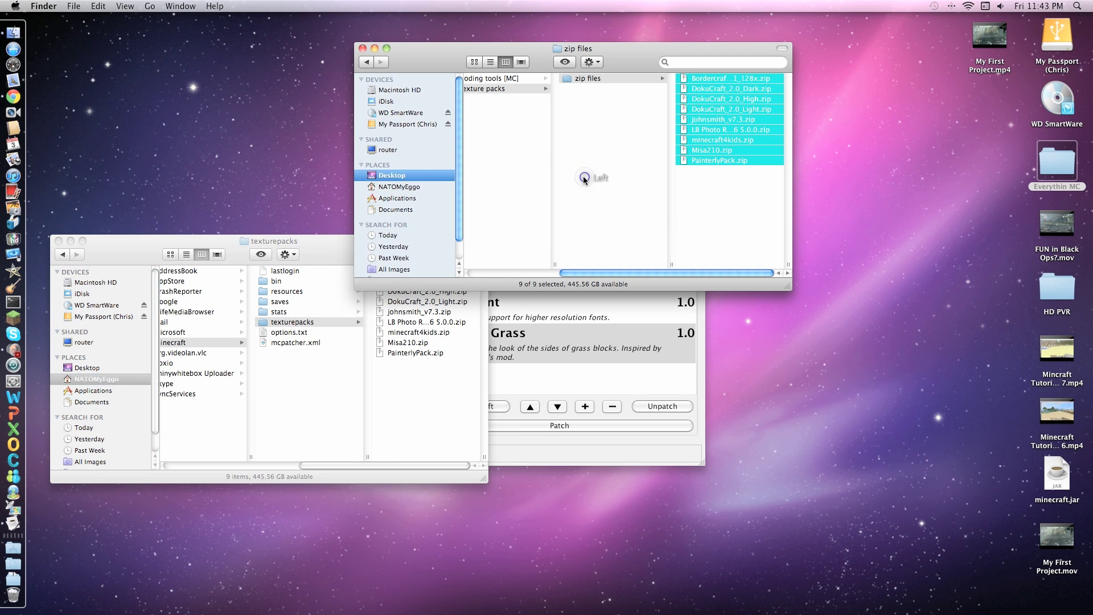
pyautogui.press('super+bracketleft')
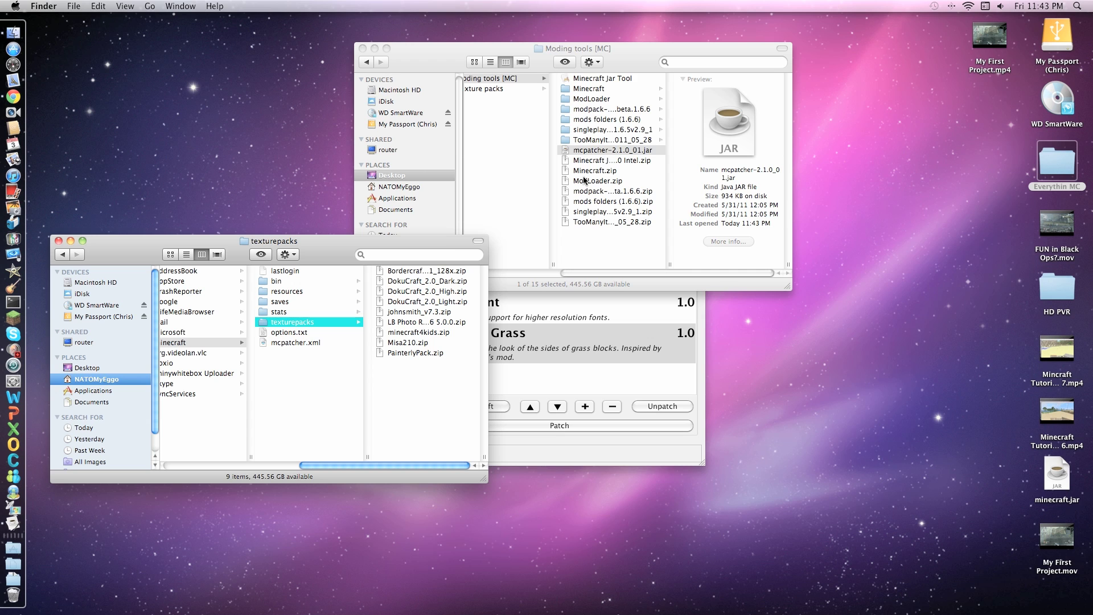
pyautogui.click(588, 372)
pyautogui.press('super+q')
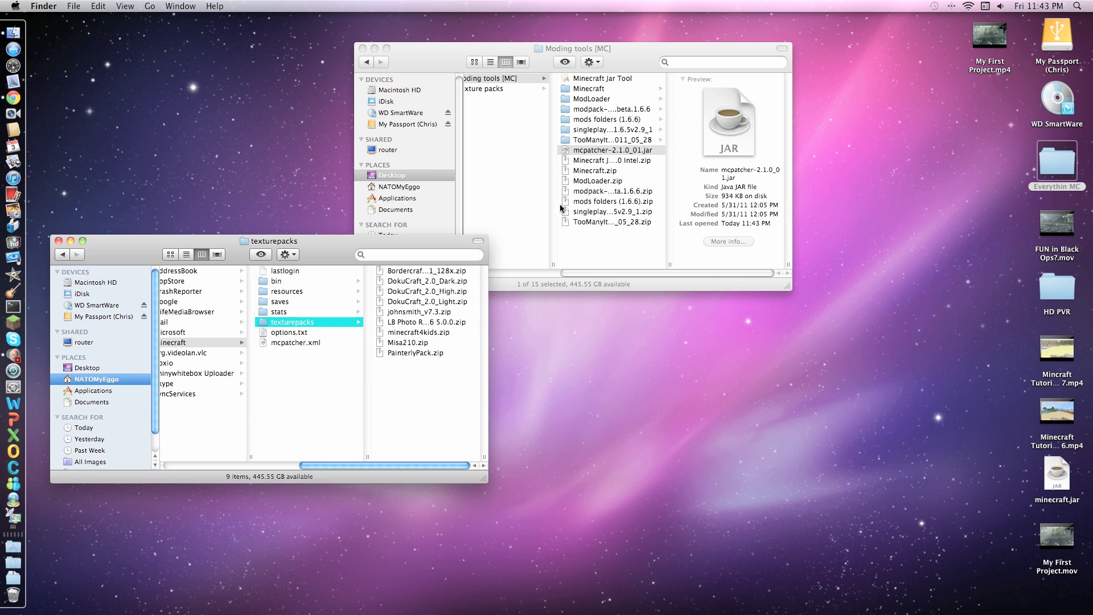
pyautogui.click(618, 140)
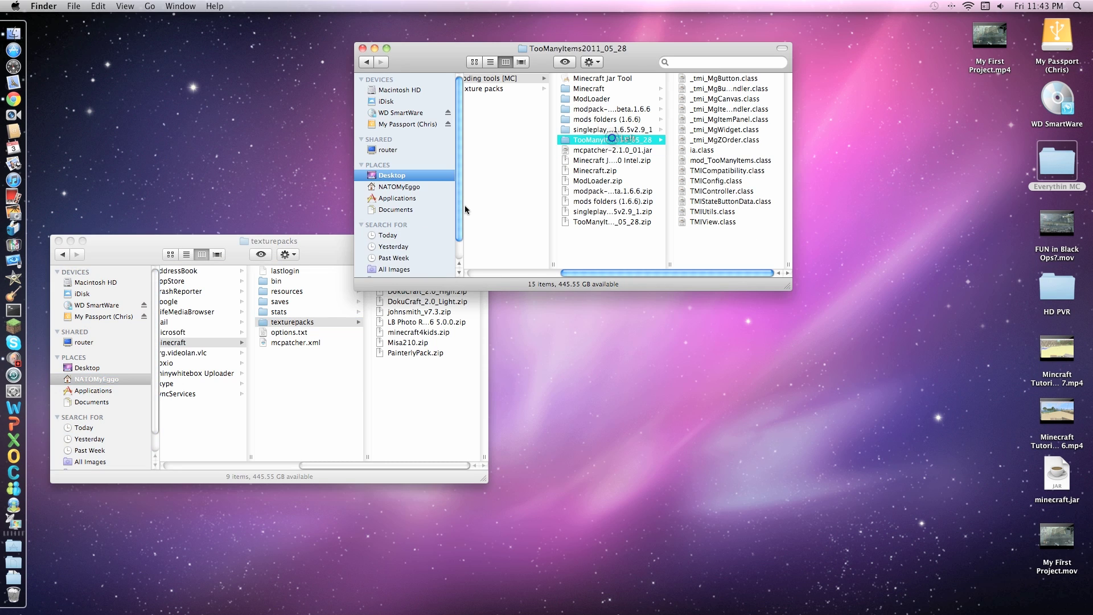
pyautogui.click(327, 416)
pyautogui.press('super+h')
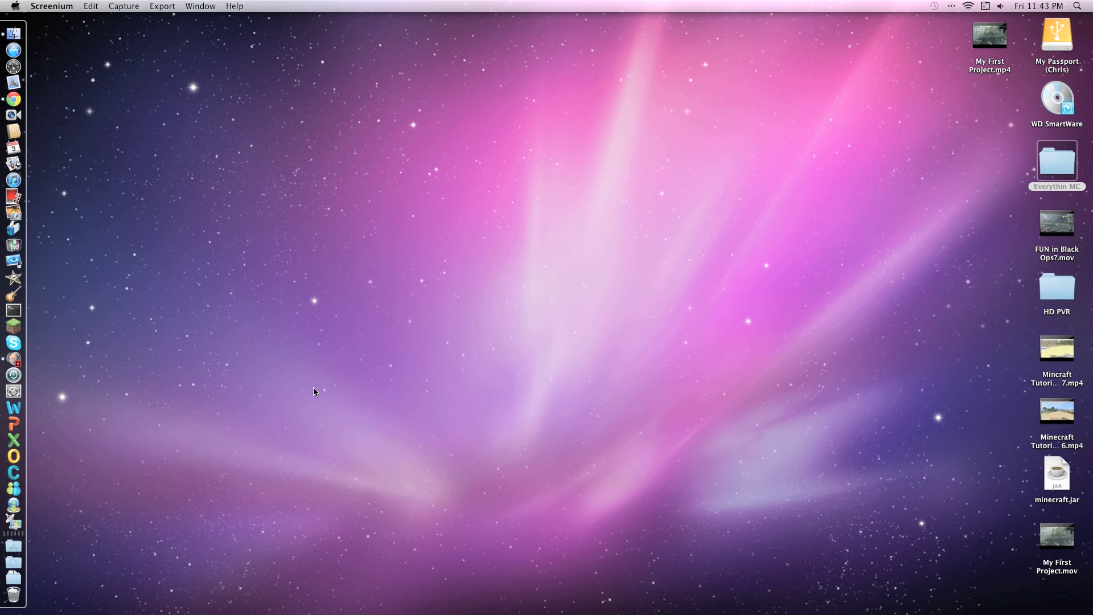
pyautogui.click(13, 33)
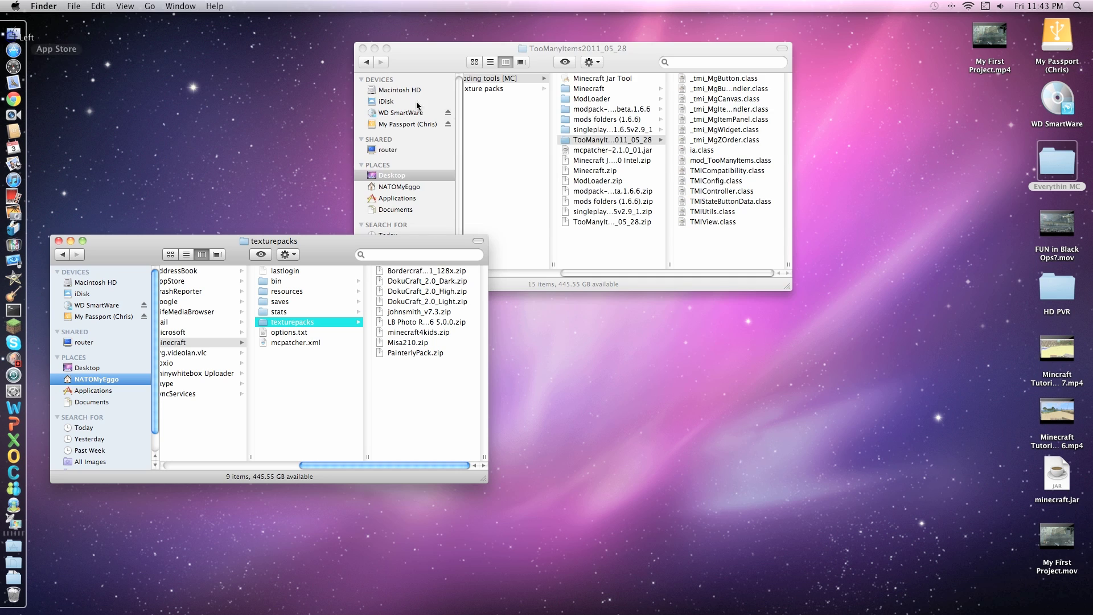
# Open Minecraft Jar Tool from Moding tools [MC], back up minecraft.jar to the desktop, and unpack it to ~/Desktop/mctmp.
pyautogui.click(597, 78)
pyautogui.click(599, 80)
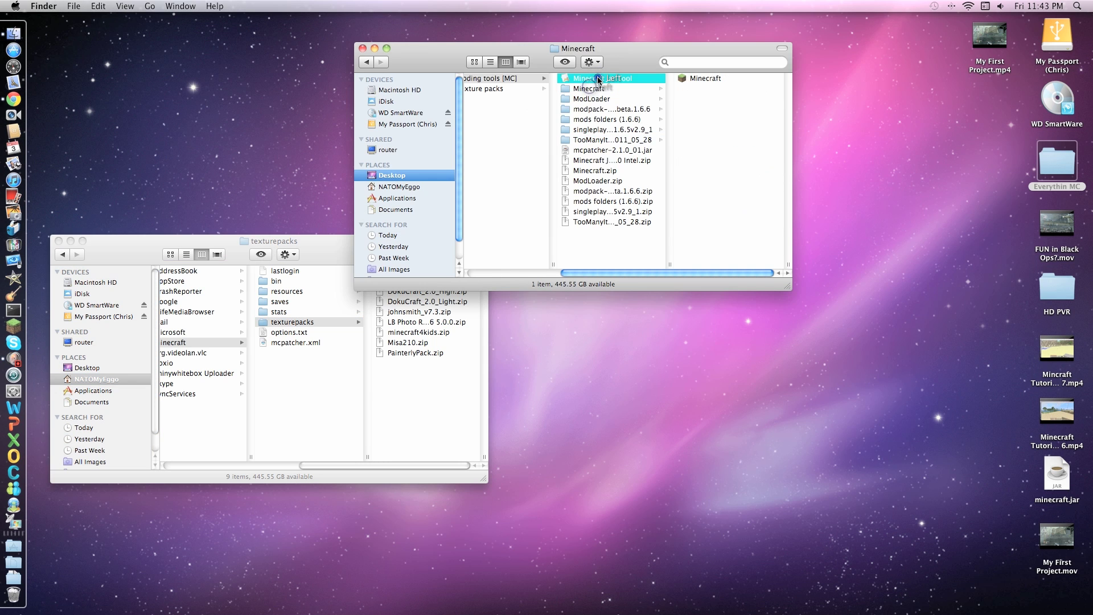
pyautogui.click(564, 292)
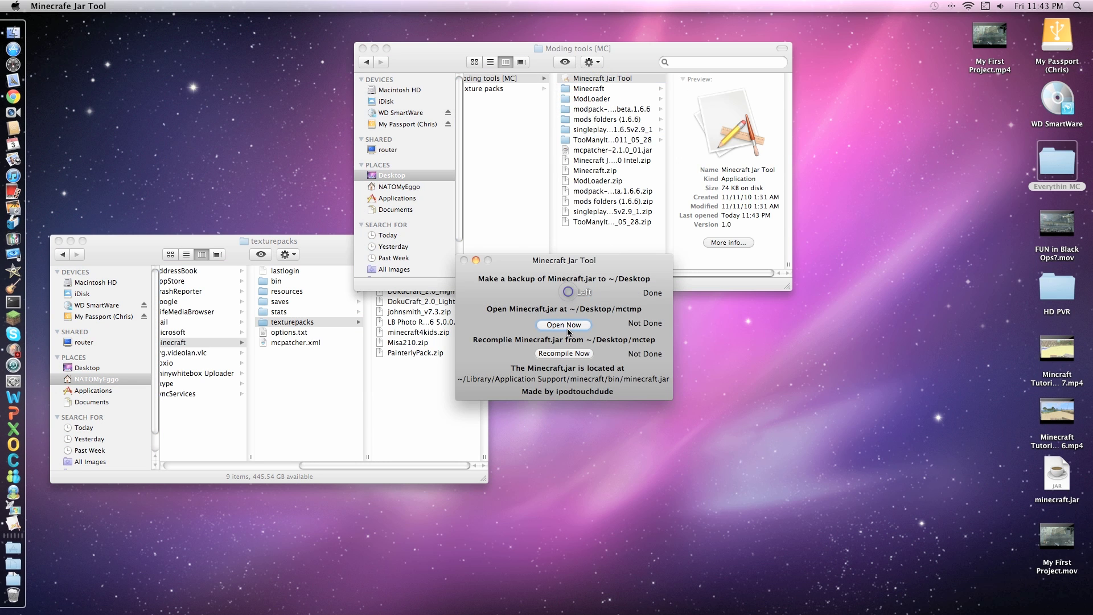
pyautogui.click(567, 328)
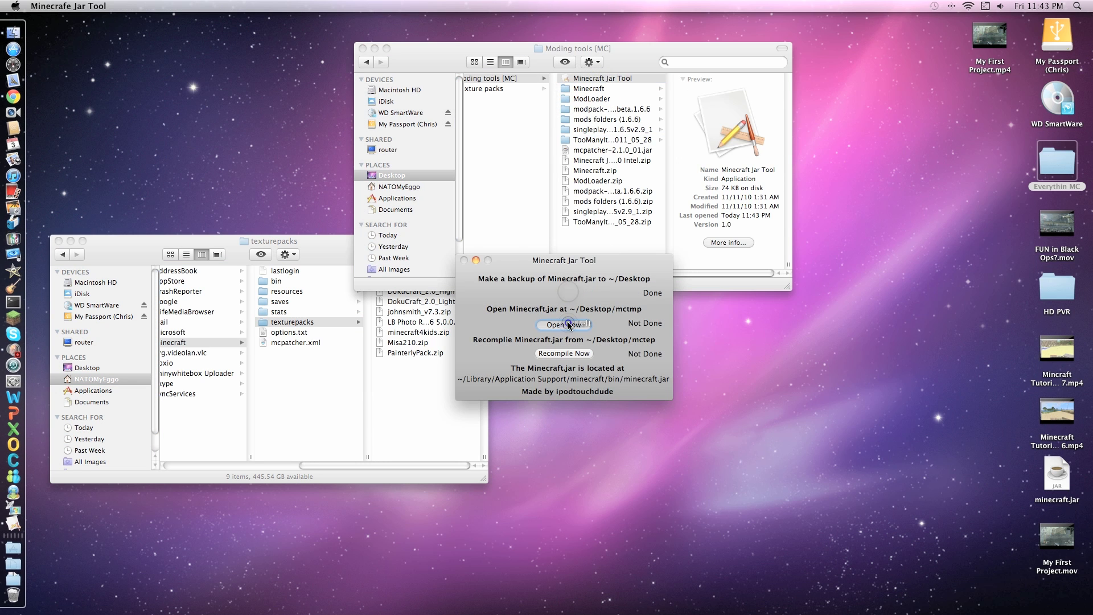
# Open the ModLoader, modpack, mods folders (1.6.6), singleplayercommands and TooManyItems folders from Moding tools [MC] in separate windows.
pyautogui.click(527, 209)
pyautogui.keyDown('super'); pyautogui.click(598, 98); pyautogui.keyUp('super')
pyautogui.moveTo(598, 99); pyautogui.dragTo(596, 84)
pyautogui.keyDown('super'); pyautogui.click(596, 79); pyautogui.keyUp('super')
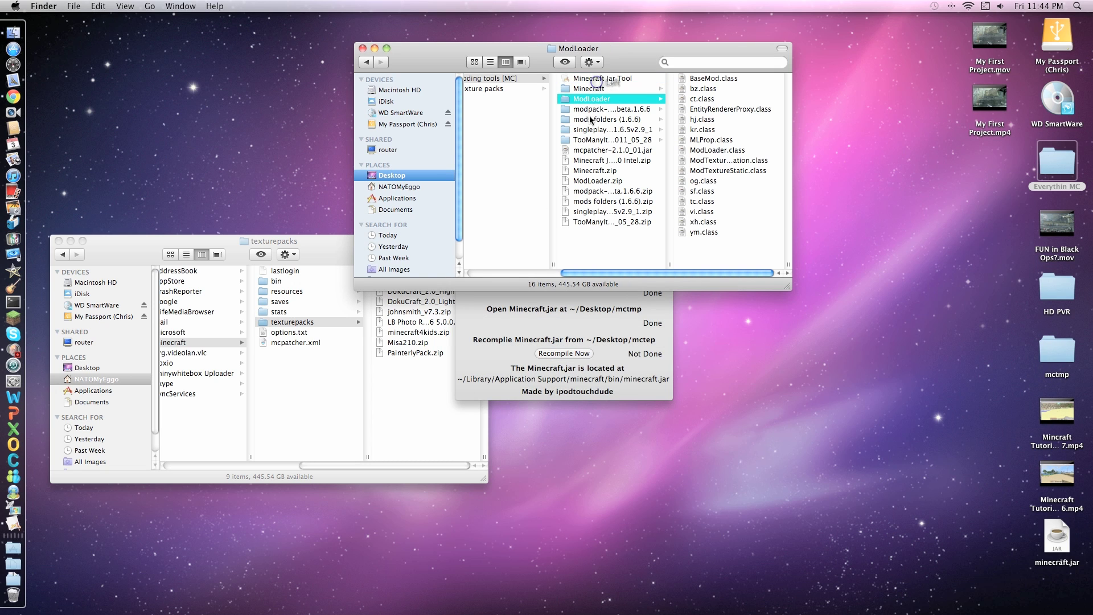
pyautogui.keyDown('shift'); pyautogui.click(595, 119); pyautogui.keyUp('shift')
pyautogui.keyDown('shift'); pyautogui.click(596, 129); pyautogui.keyUp('shift')
pyautogui.keyDown('super'); pyautogui.click(598, 150); pyautogui.keyUp('super')
pyautogui.keyDown('super'); pyautogui.click(598, 140); pyautogui.keyUp('super')
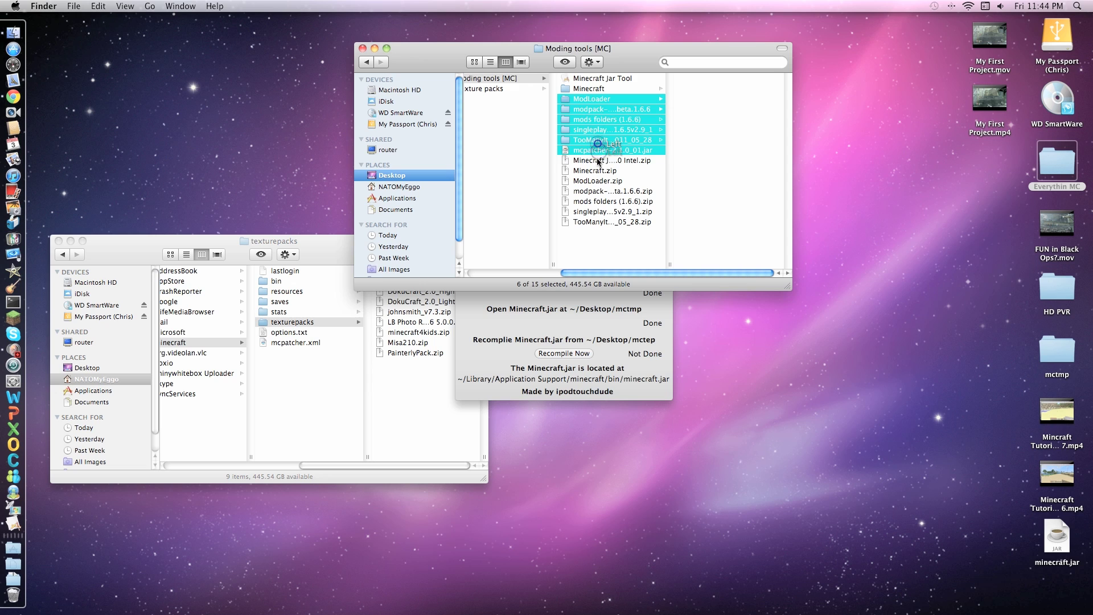
pyautogui.keyDown('super'); pyautogui.click(598, 149); pyautogui.keyUp('super')
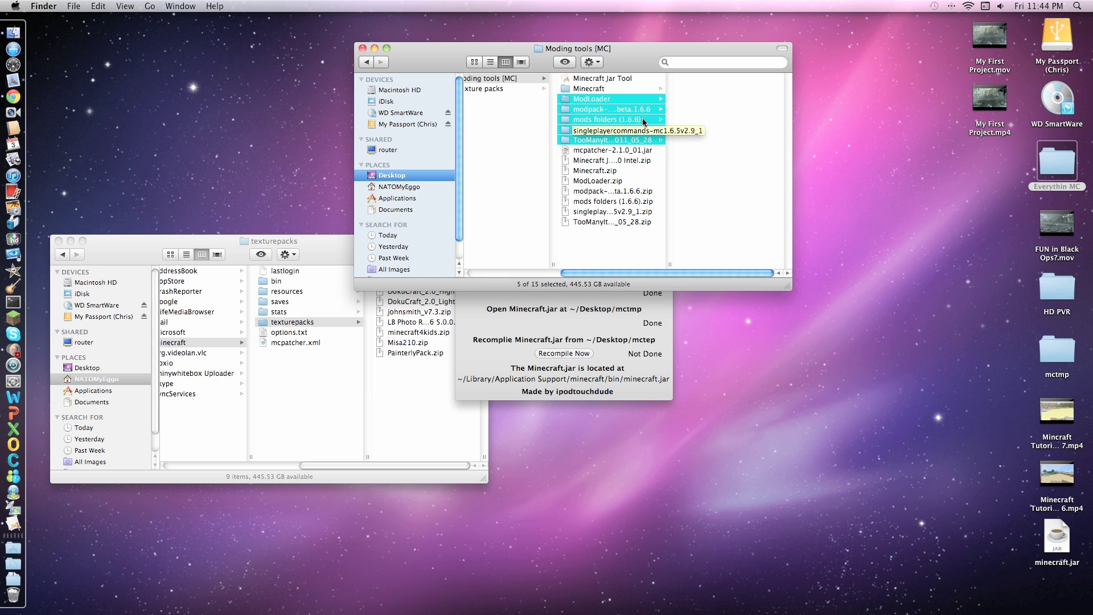
pyautogui.doubleClick(613, 102)
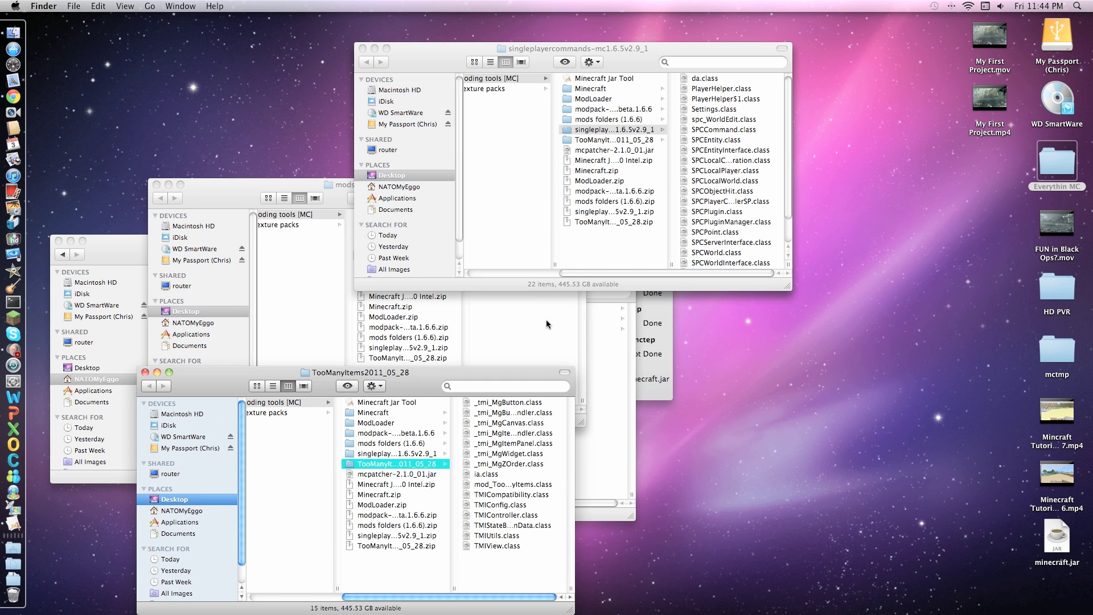
# Copy all ModLoader class files into the desktop's mctmp folder, replacing every duplicate, and close the ModLoader window.
pyautogui.doubleClick(1067, 355)
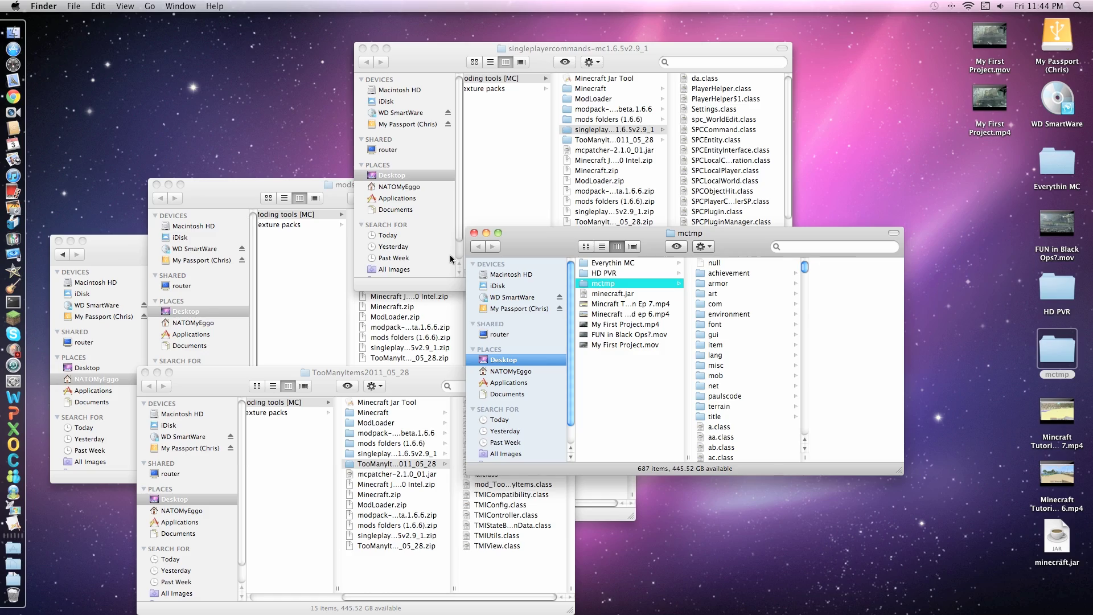
pyautogui.press('F9')
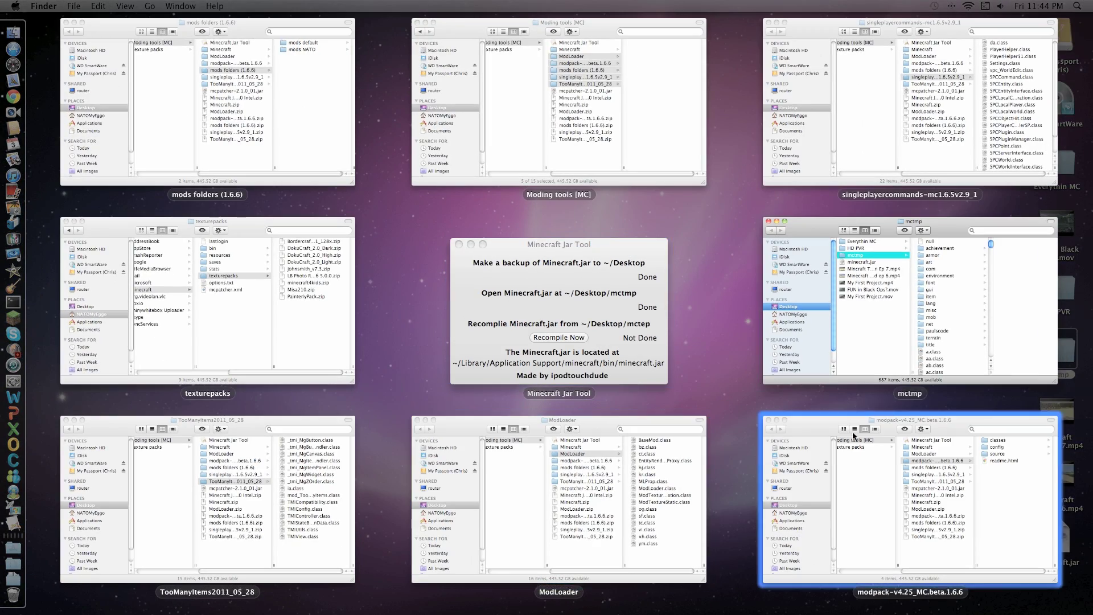
pyautogui.click(569, 495)
pyautogui.click(538, 389)
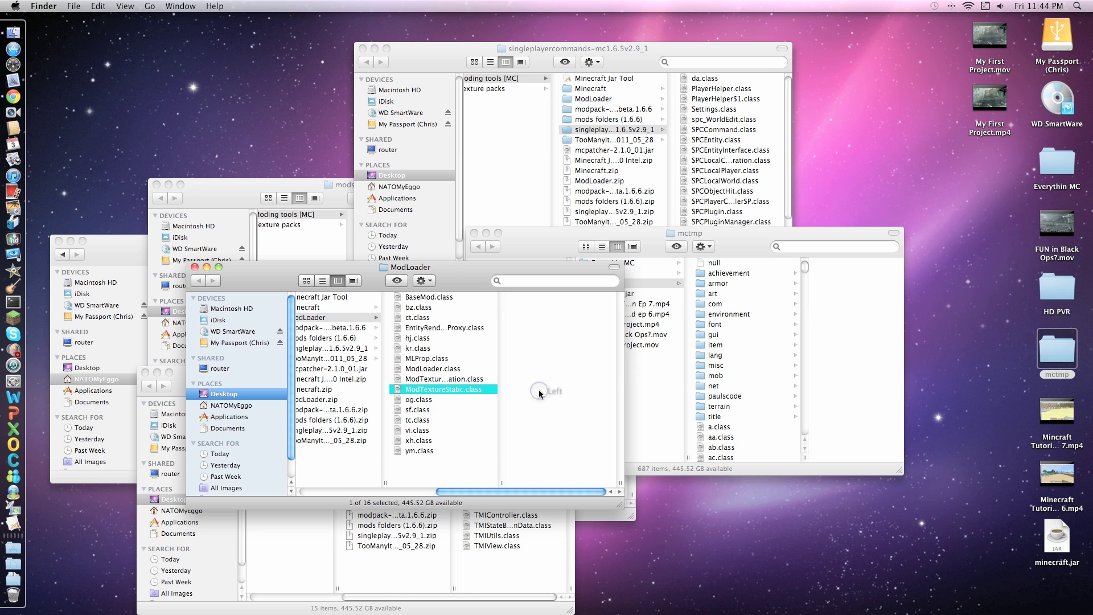
pyautogui.press('super+a')
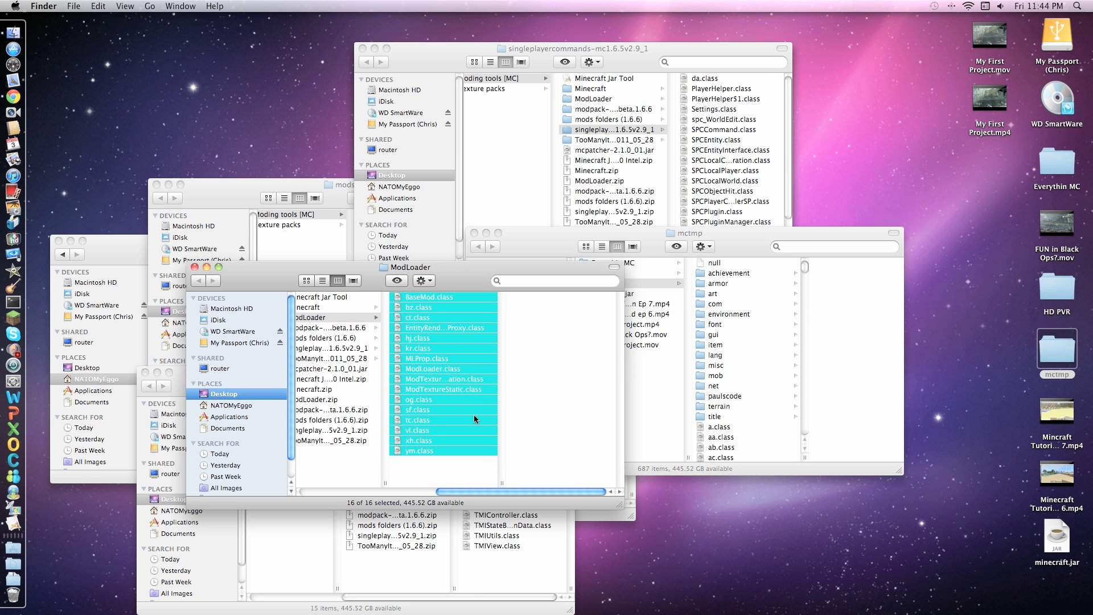
pyautogui.click(790, 425)
pyautogui.click(734, 437)
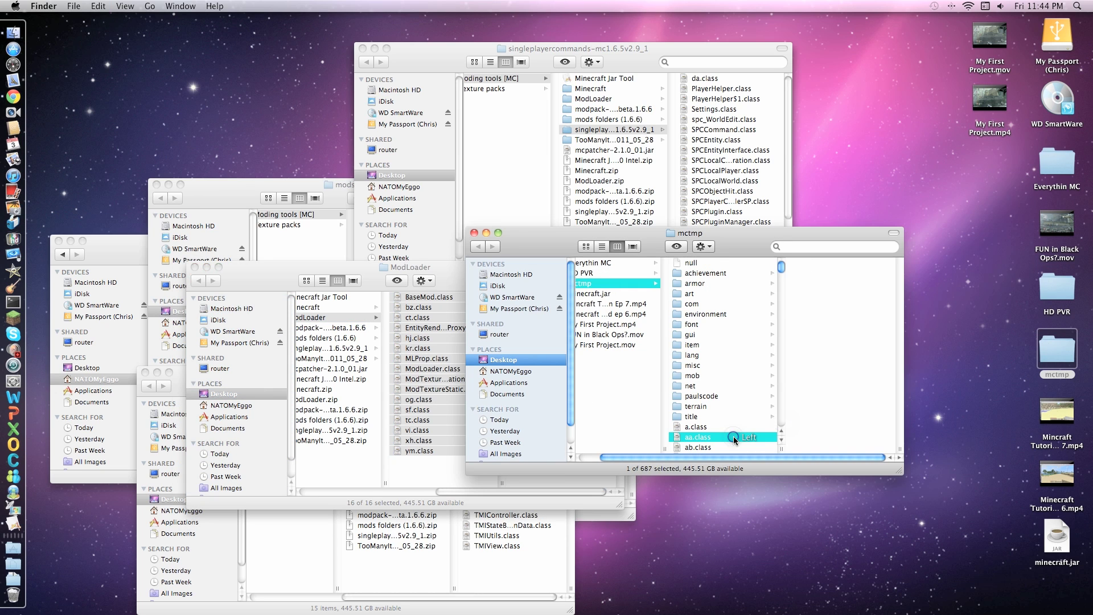
pyautogui.press('super+v')
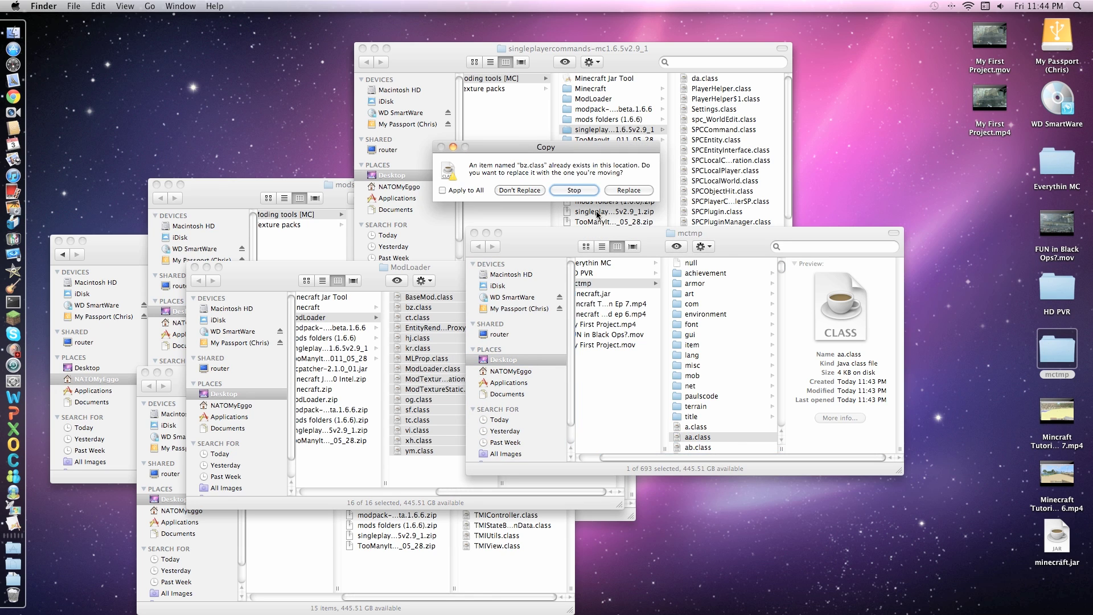
pyautogui.click(442, 190)
pyautogui.click(632, 191)
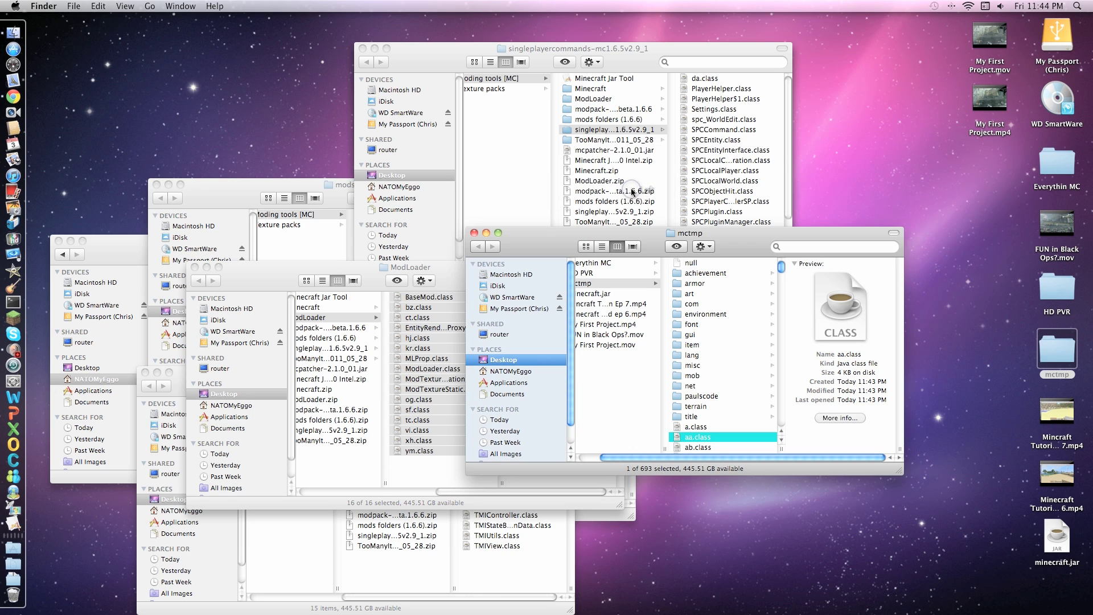
pyautogui.click(367, 274)
pyautogui.press('super+w')
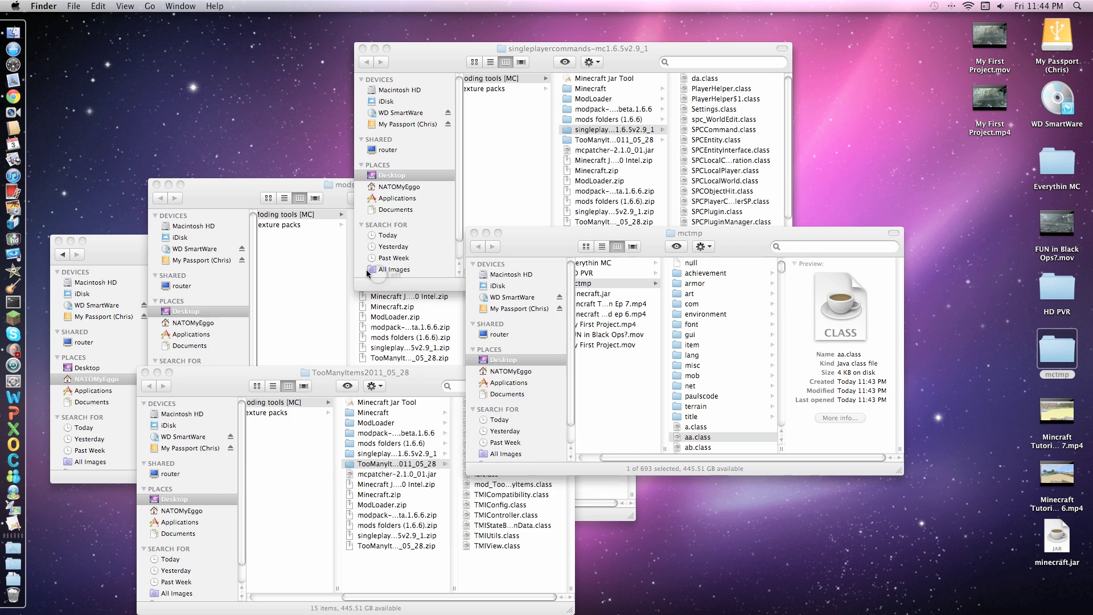
# Open the mods folder inside mods NATO in the mods folders (1.6.6) window.
pyautogui.click(305, 283)
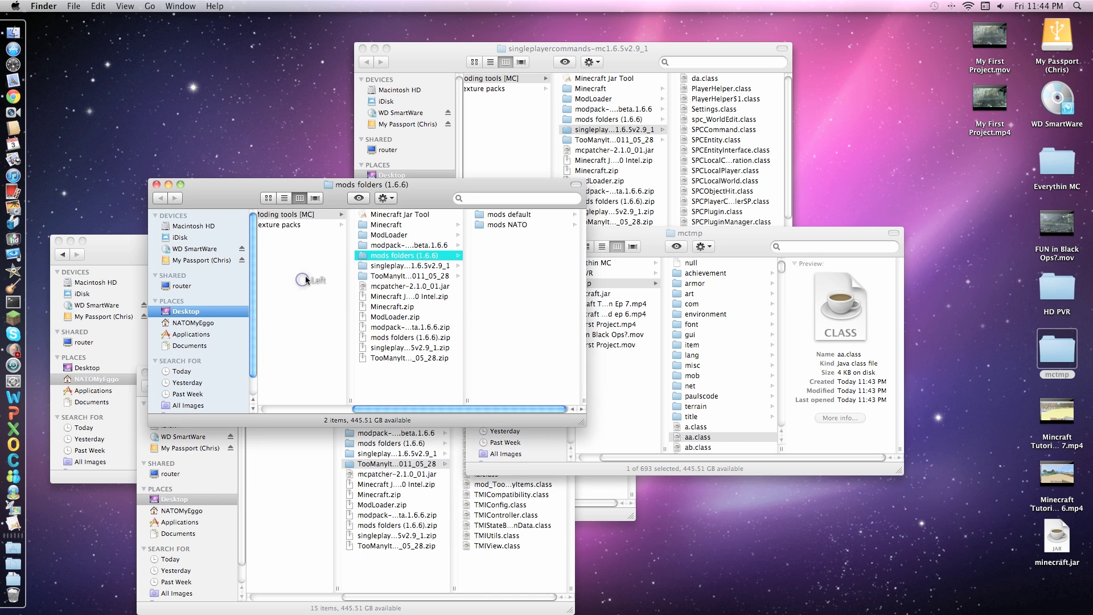
pyautogui.click(491, 228)
pyautogui.click(493, 215)
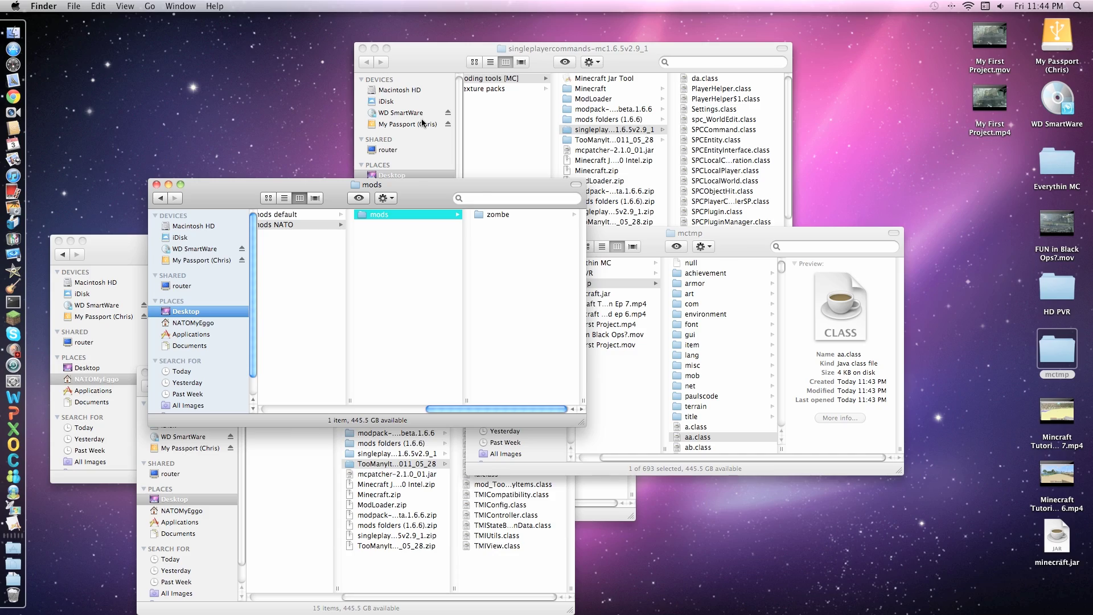
# Copy all class files from the modpack-v4.25_MC.beta.1.6.6 classes folder into mctmp, replacing every duplicate.
pyautogui.press('F9')
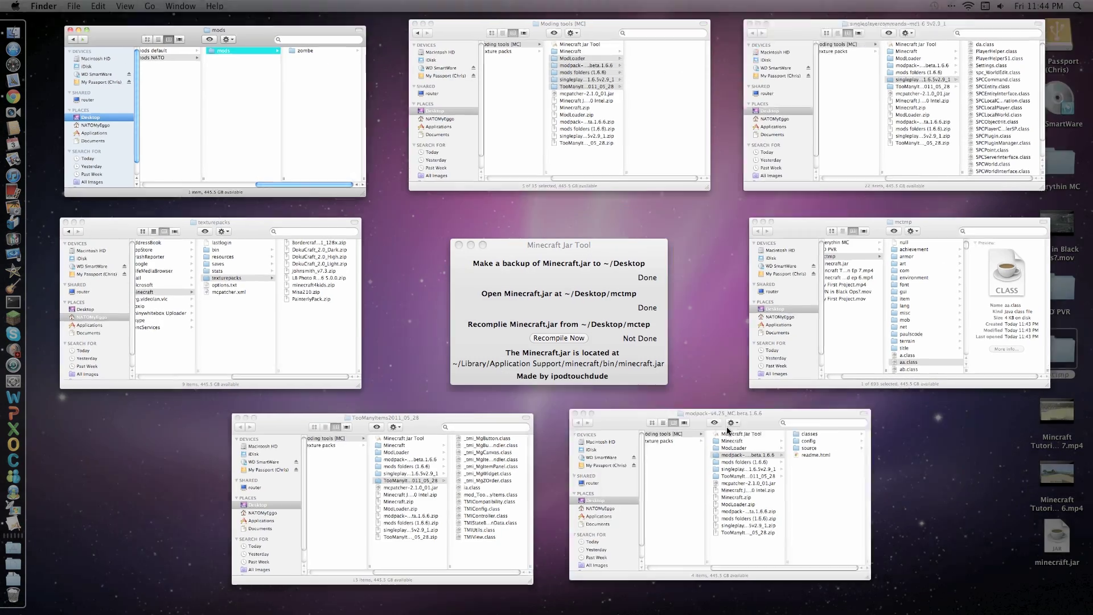
pyautogui.click(728, 431)
pyautogui.click(430, 308)
pyautogui.click(552, 328)
pyautogui.press('super+a')
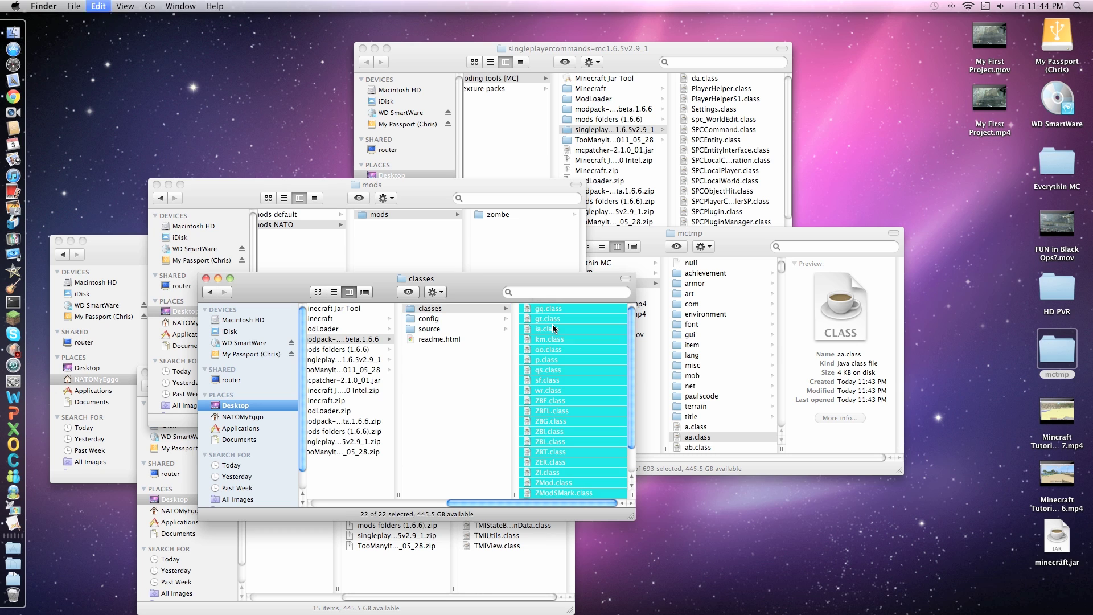
pyautogui.press('super+c')
pyautogui.click(690, 376)
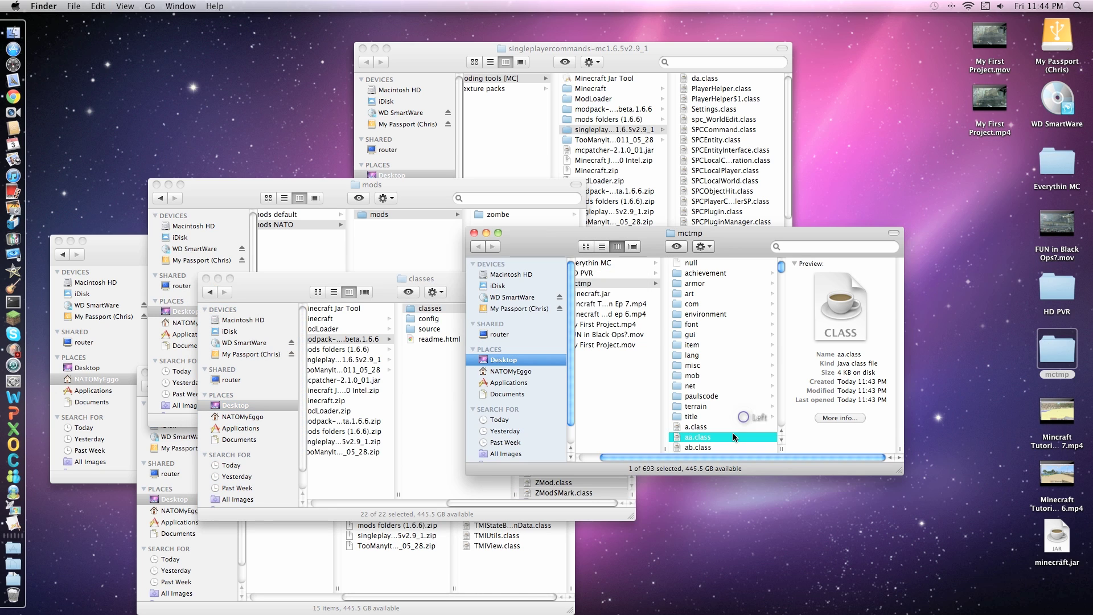
pyautogui.press('super+v')
pyautogui.click(443, 190)
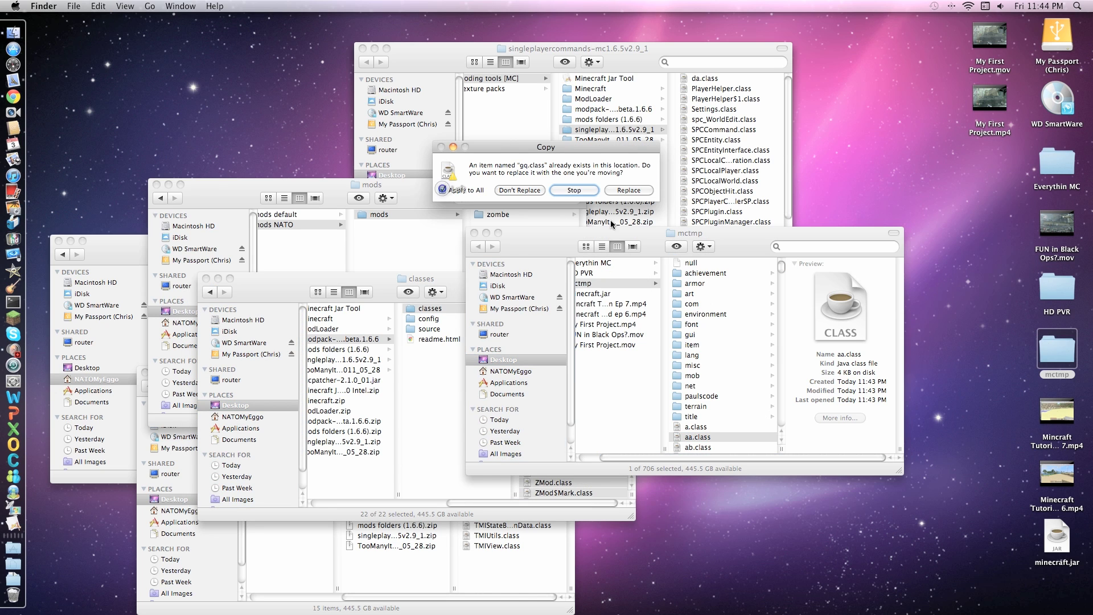
pyautogui.click(629, 190)
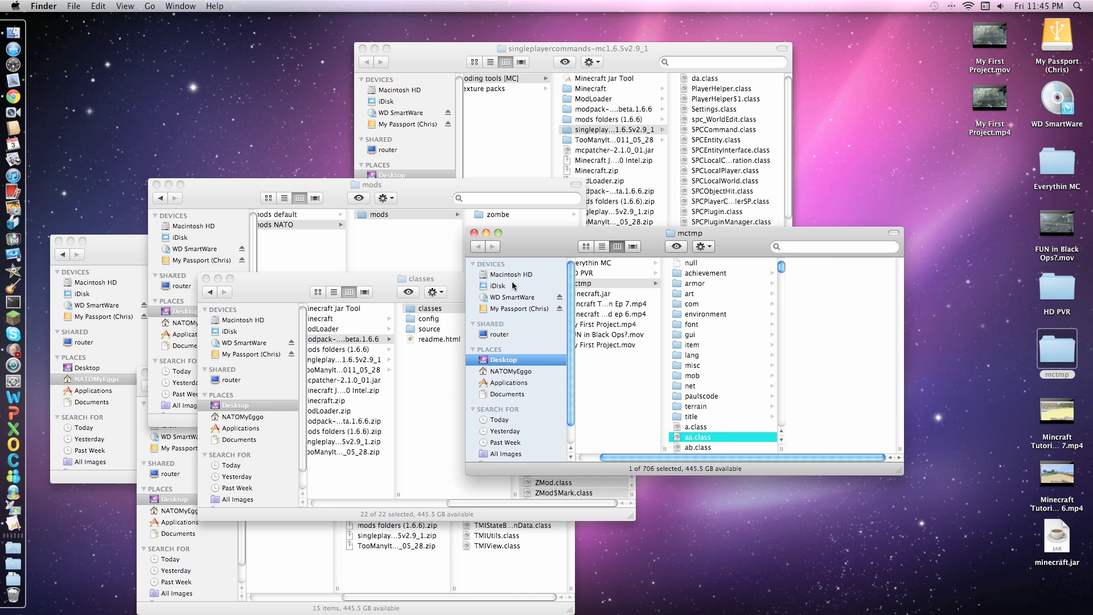
# Copy the mods folder from mods NATO into Application Support's minecraft folder and open the copy.
pyautogui.click(134, 249)
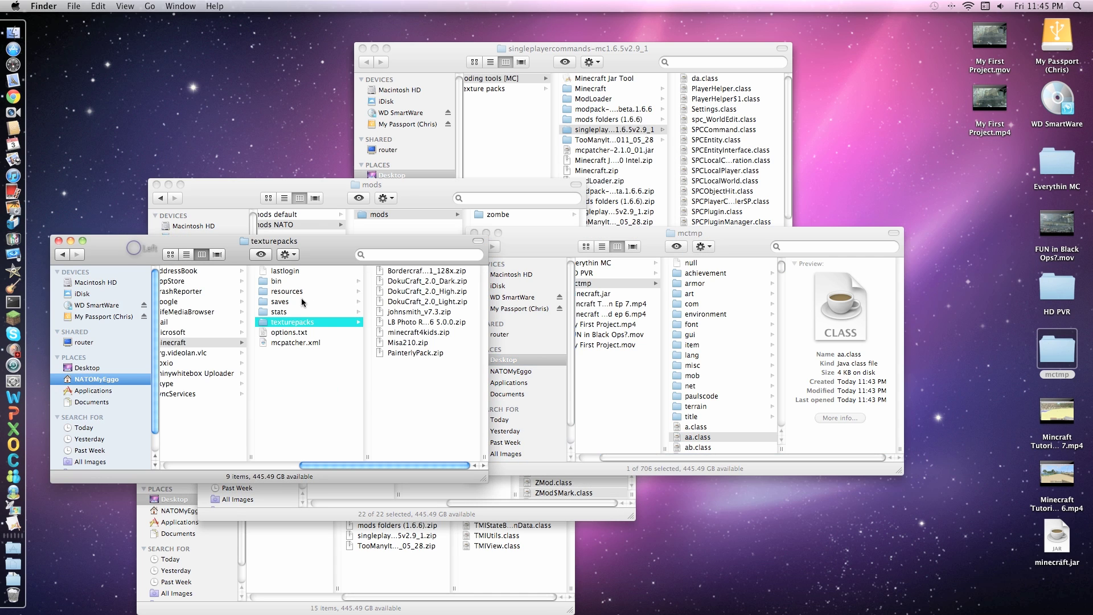
pyautogui.click(310, 382)
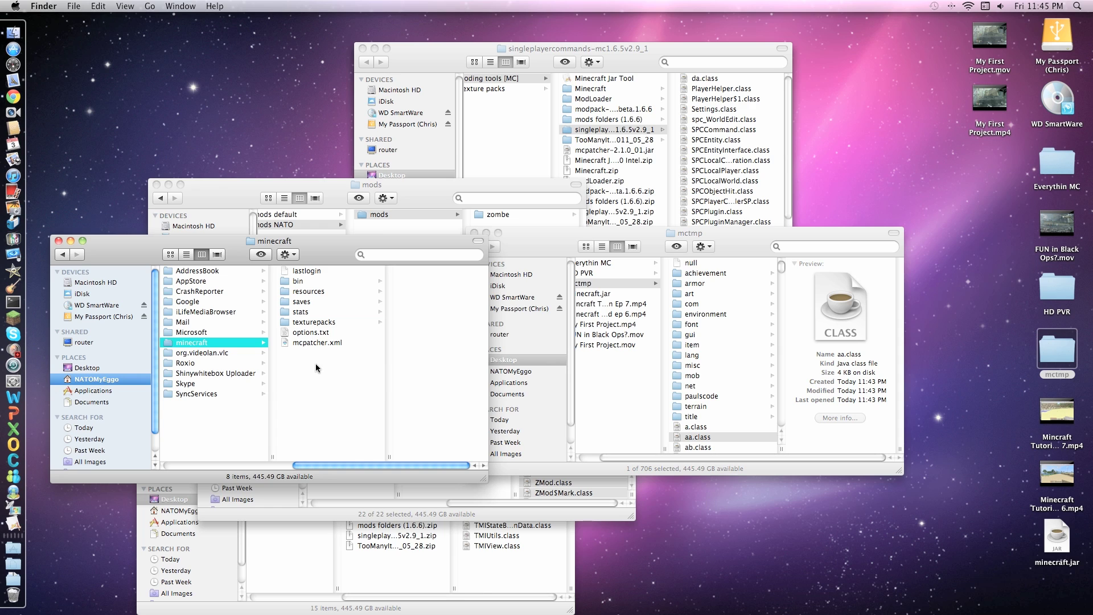
pyautogui.click(381, 230)
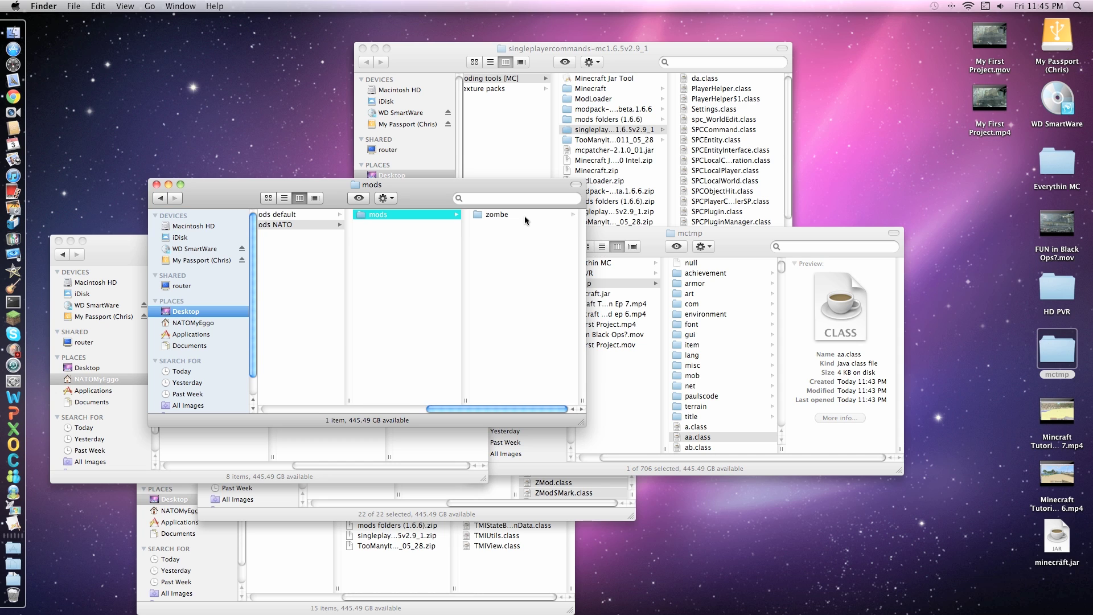
pyautogui.click(320, 446)
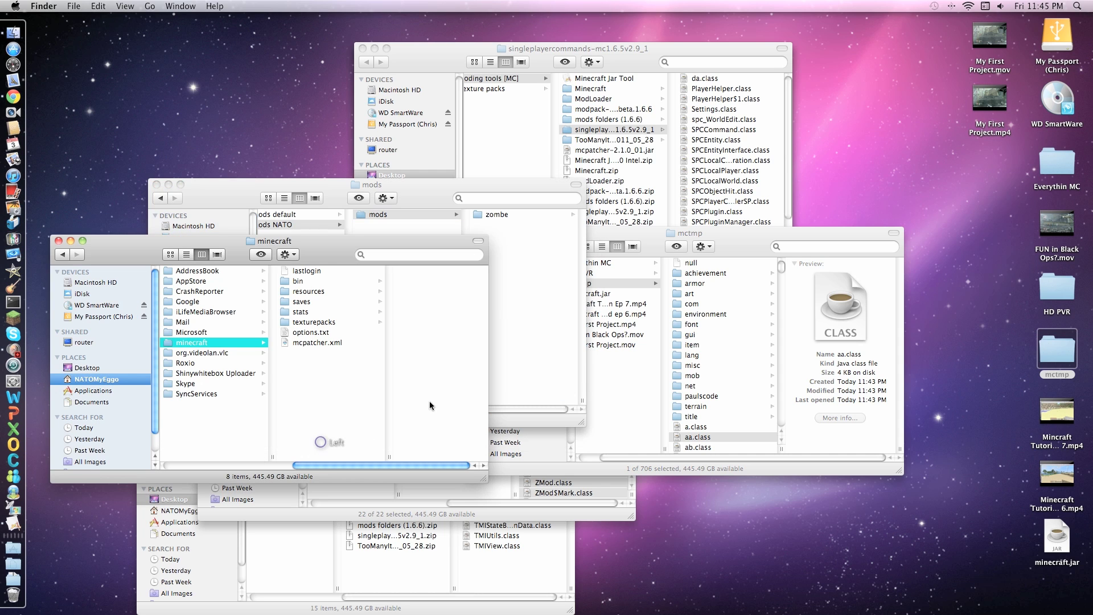
pyautogui.click(428, 400)
pyautogui.click(316, 405)
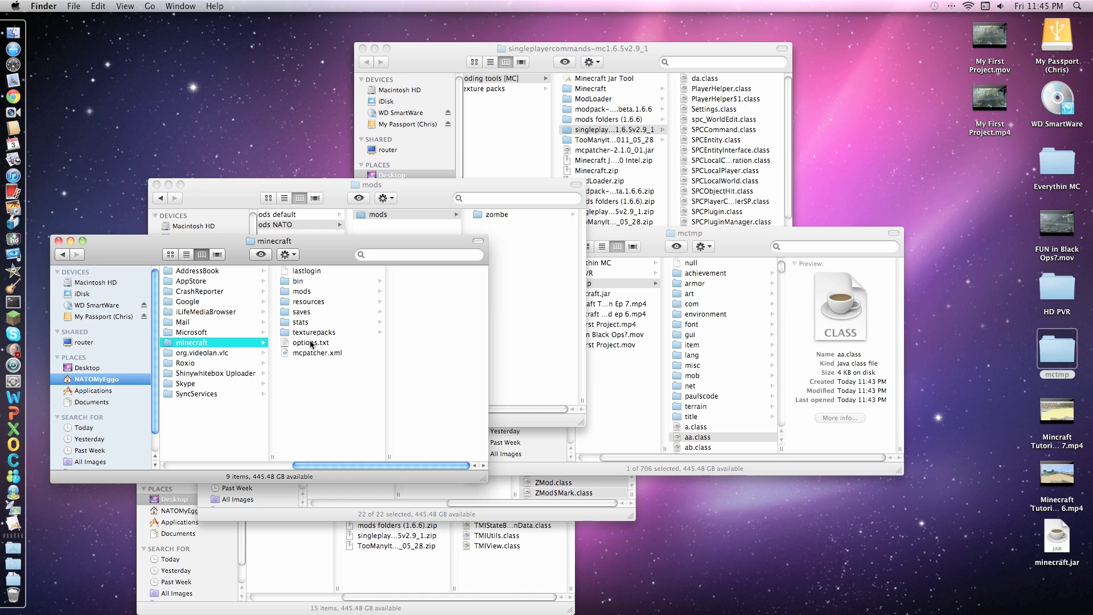
pyautogui.click(291, 292)
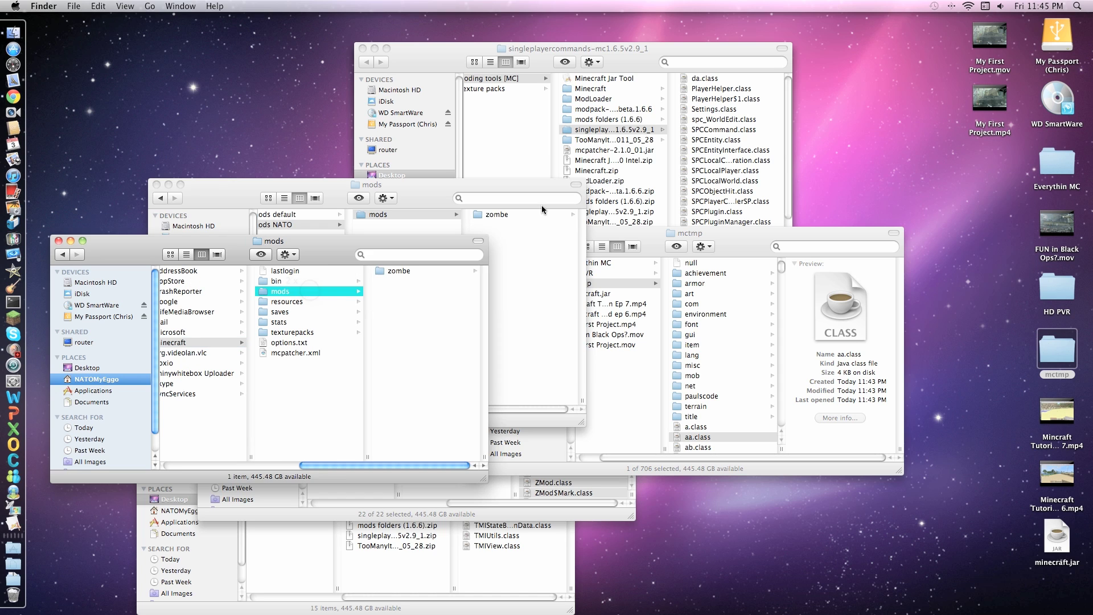
# Examine the modpack's config folder and the mod settings in the zombe folder's config.txt.
pyautogui.click(524, 228)
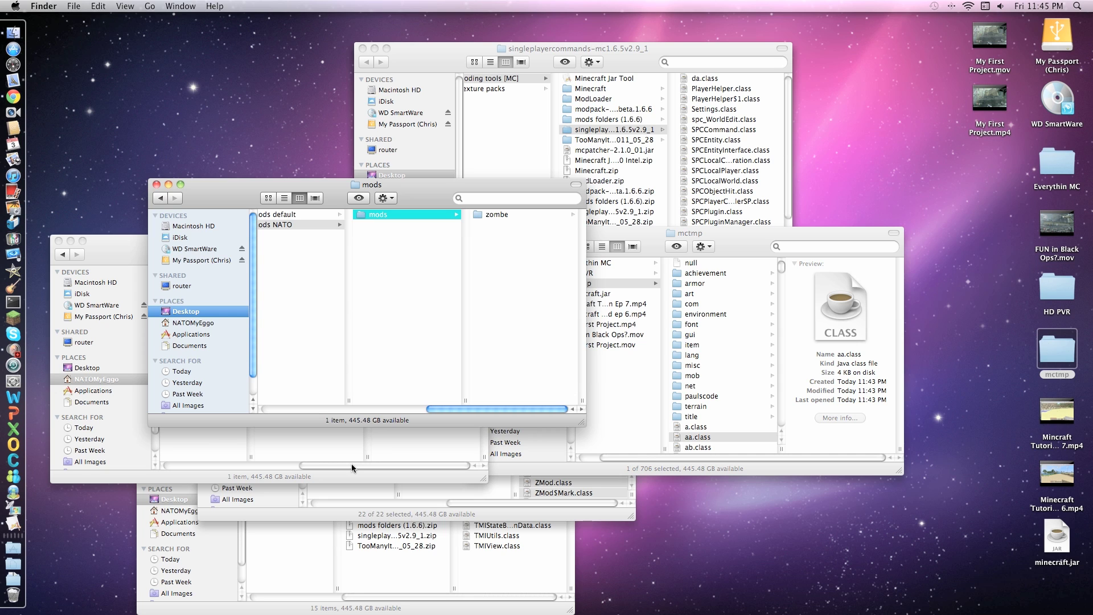
pyautogui.click(405, 507)
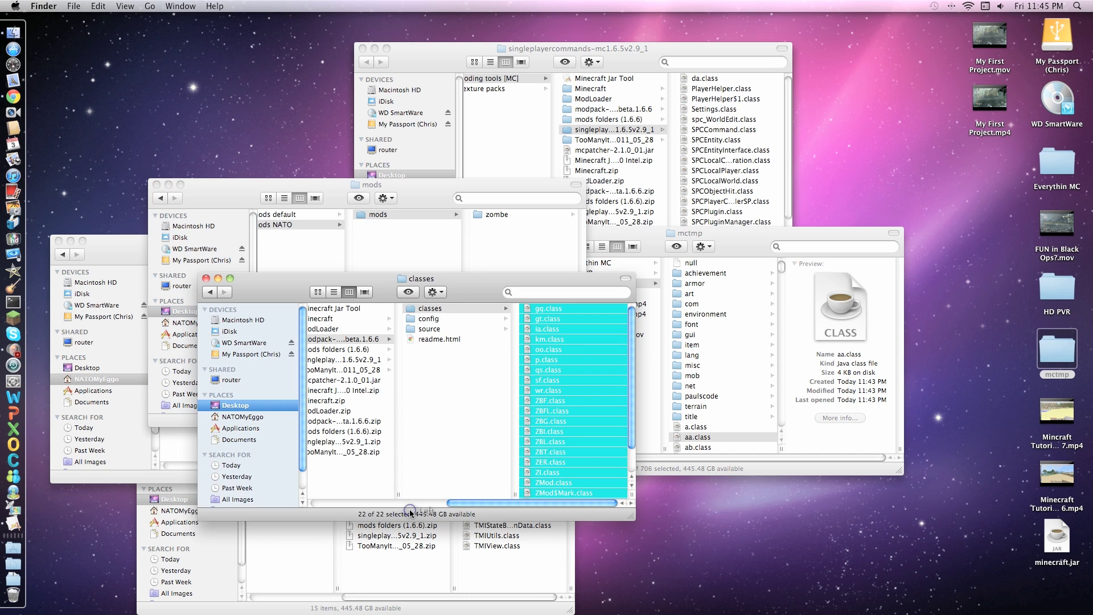
pyautogui.click(440, 319)
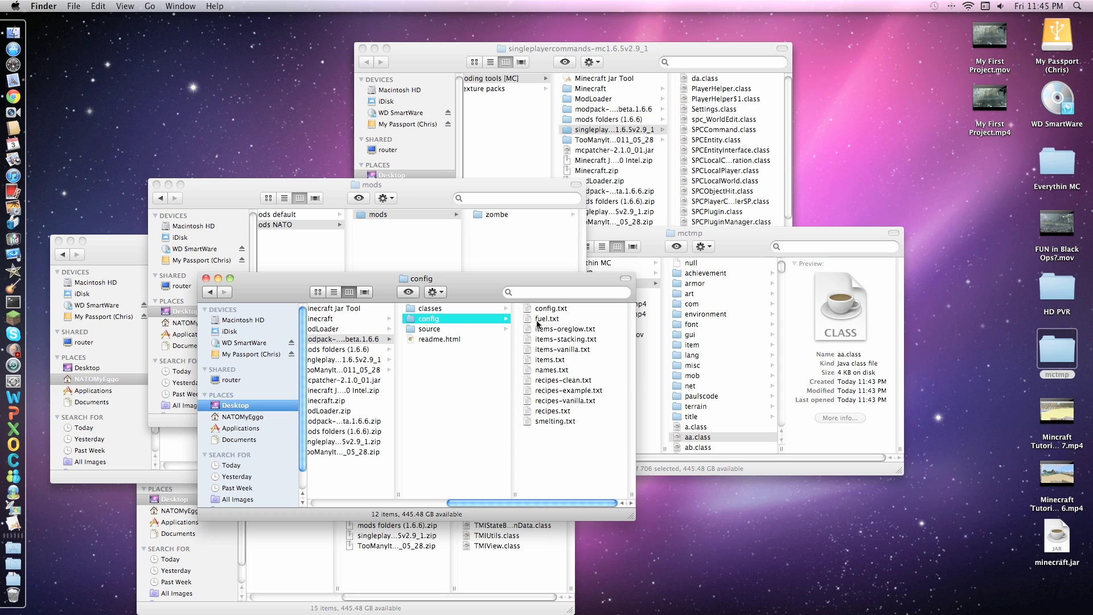
pyautogui.click(572, 476)
pyautogui.doubleClick(515, 216)
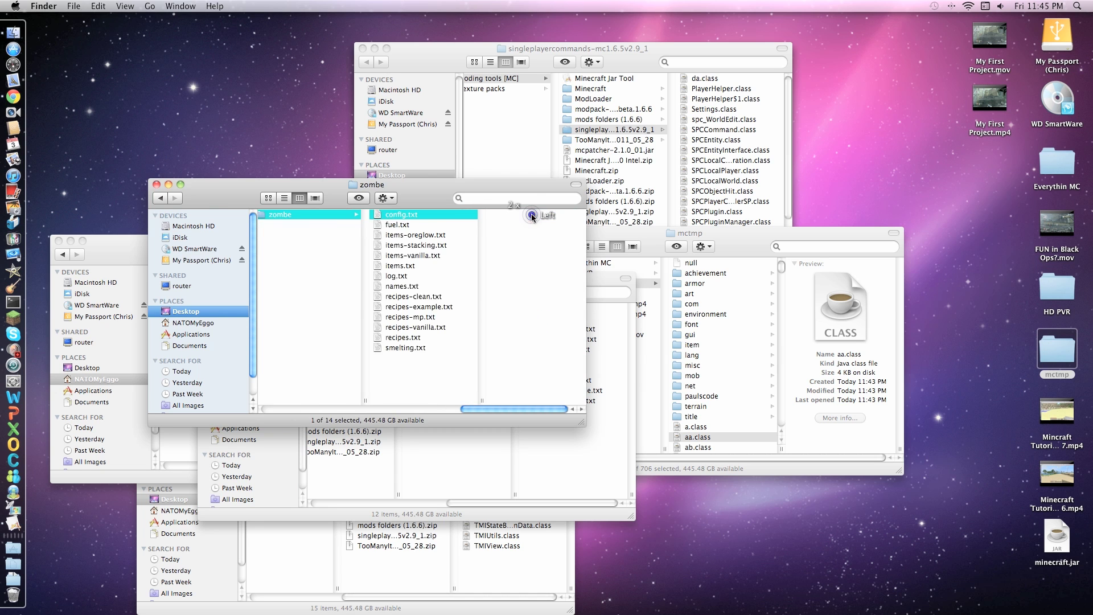
pyautogui.scroll(-10, 214, 185)
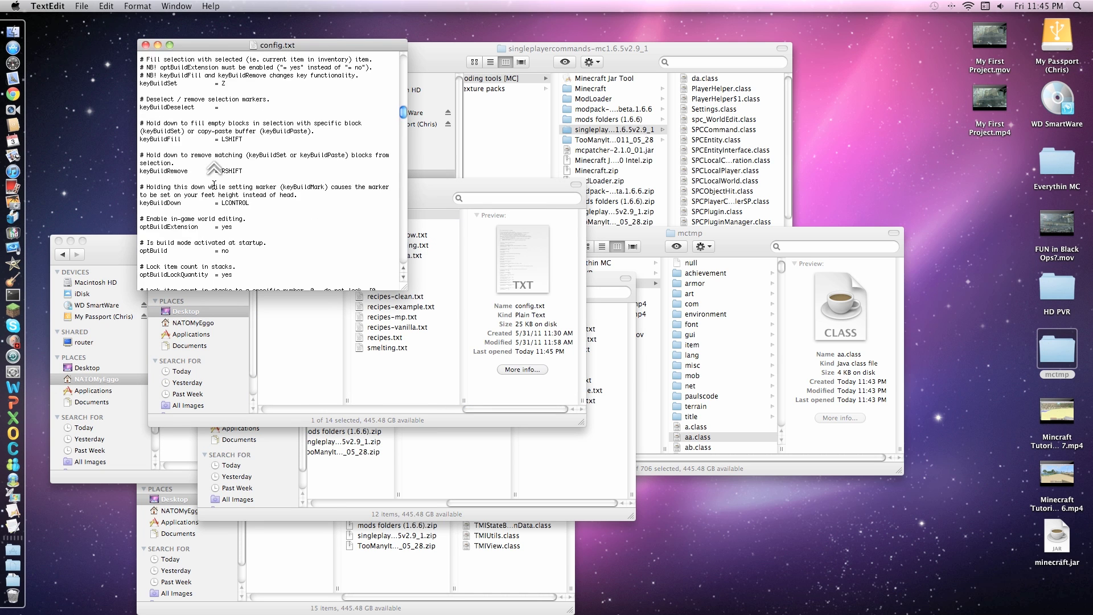
pyautogui.scroll(15, 214, 185)
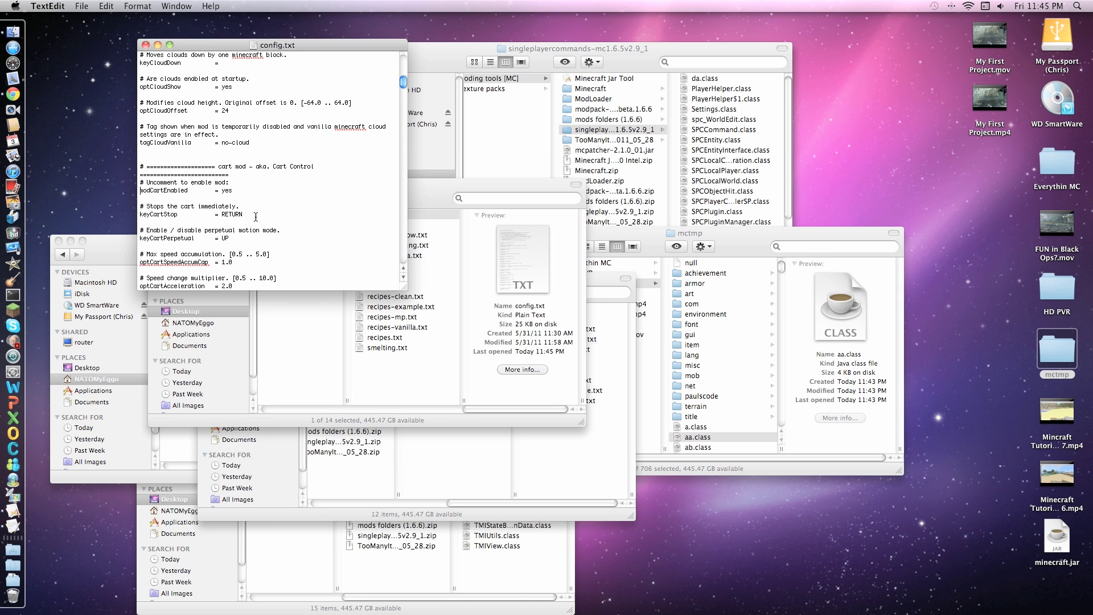
pyautogui.click(251, 213)
pyautogui.click(274, 213)
pyautogui.scroll(-1, 308, 224)
pyautogui.press('super+q')
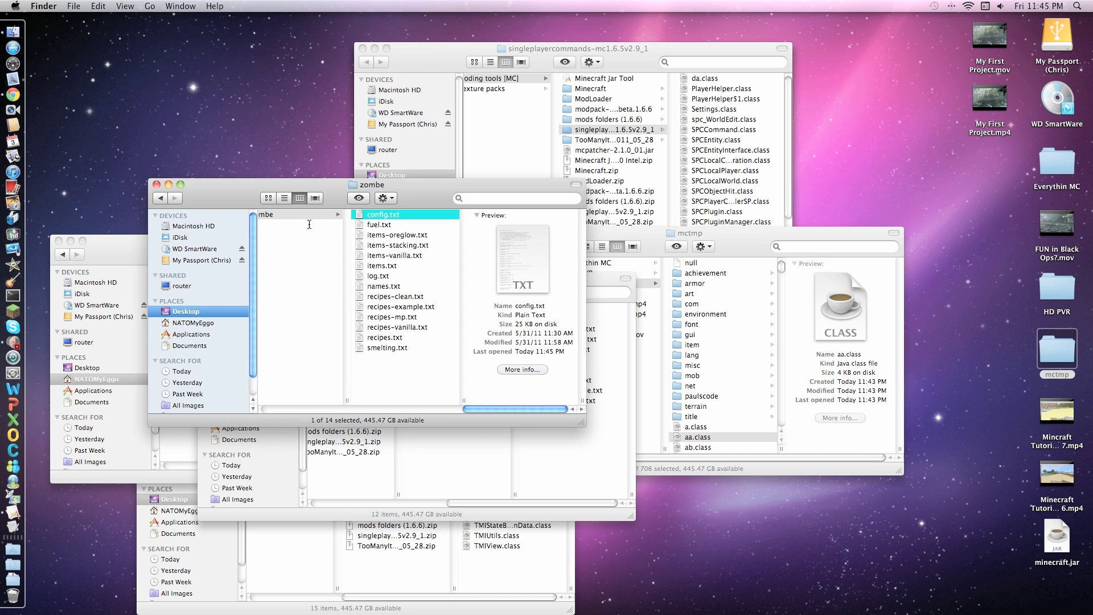
# Close the folder windows for zombe, the modpack's config and the minecraft mods.
pyautogui.press('super+w')
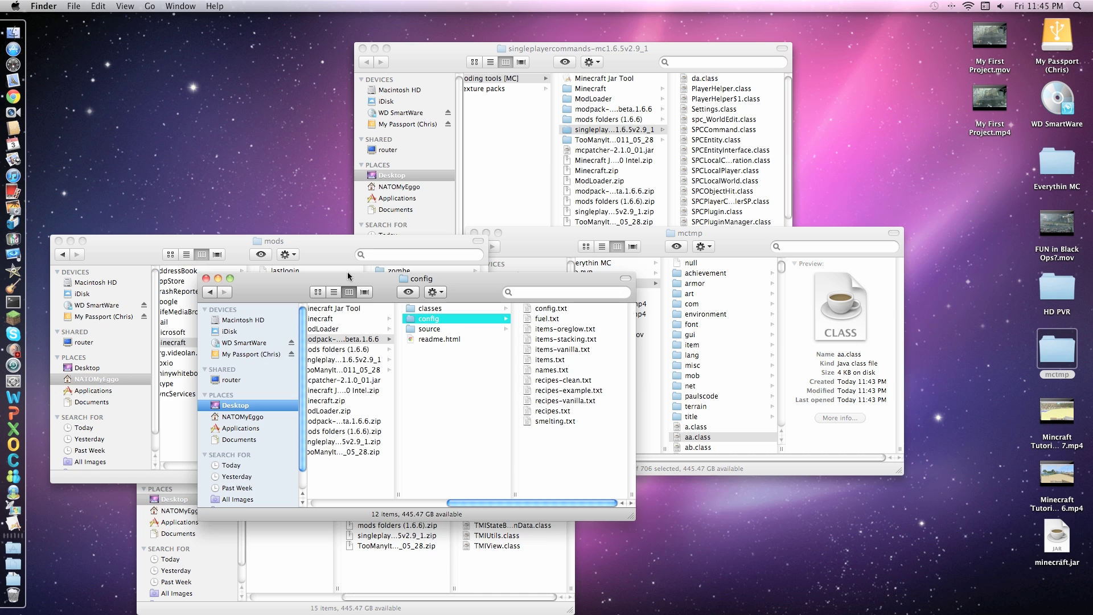
pyautogui.press('super+w')
pyautogui.press('super+w')
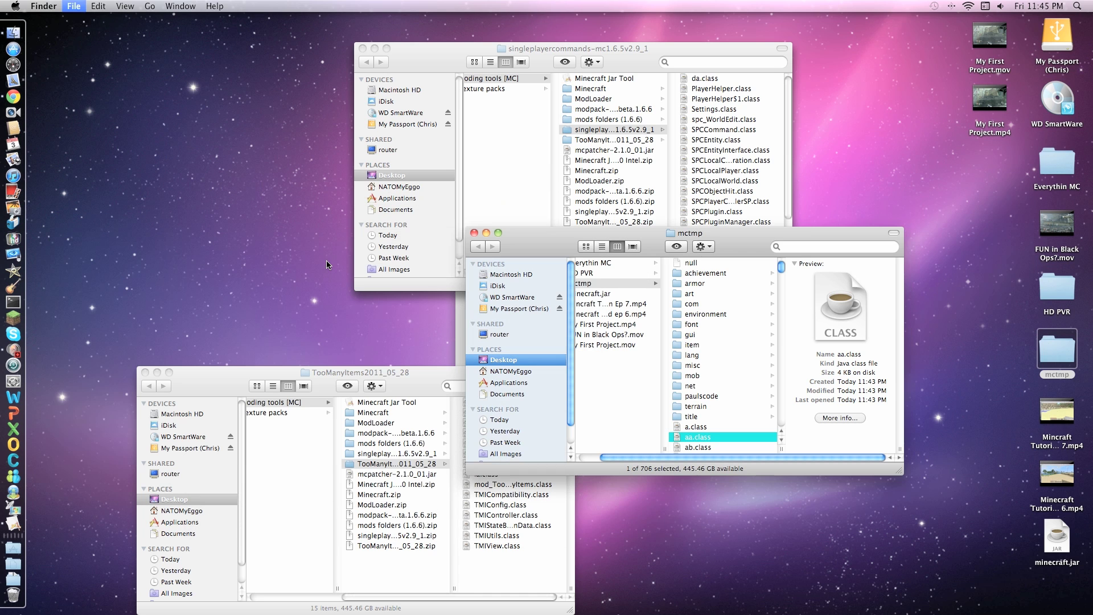
# Copy all TooManyItems class files into mctmp, replacing the duplicate ia.class, and close the TooManyItems window.
pyautogui.click(434, 551)
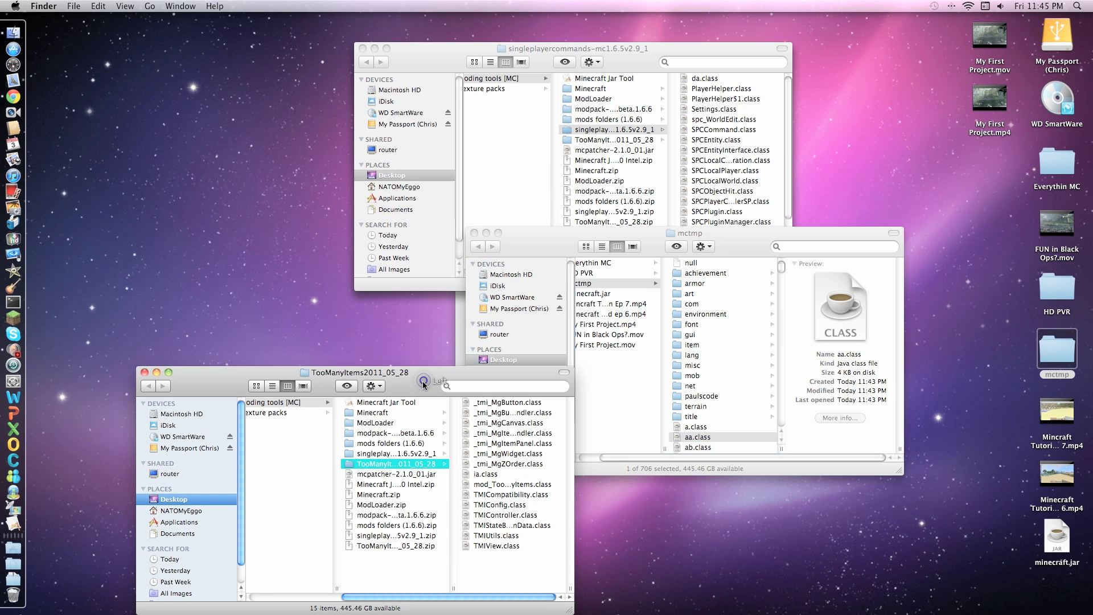
pyautogui.click(517, 433)
pyautogui.press('super+a')
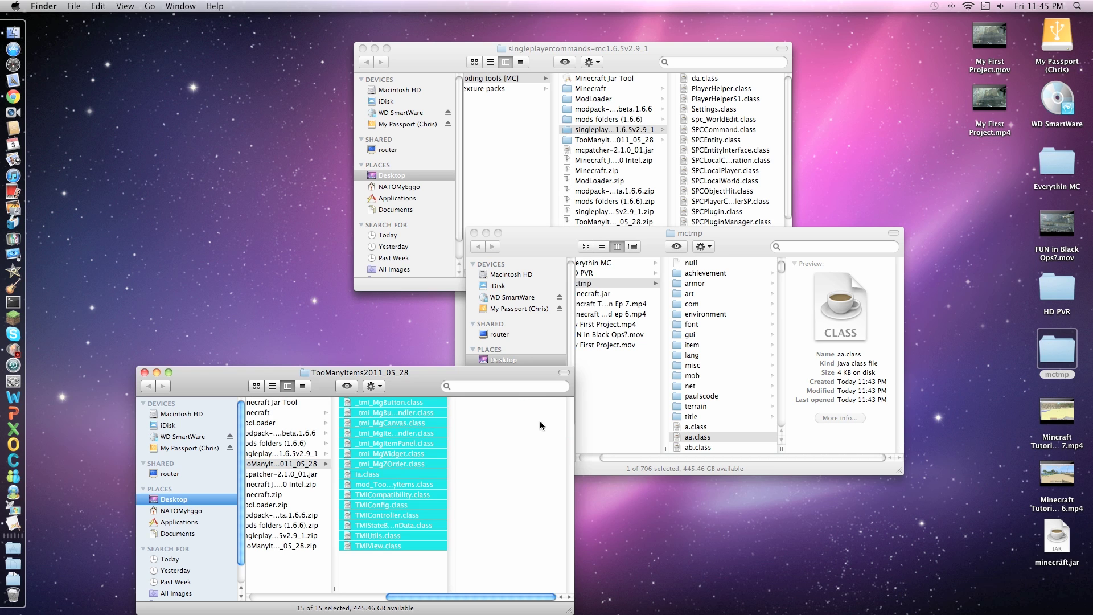
pyautogui.moveTo(744, 415); pyautogui.dragTo(740, 418)
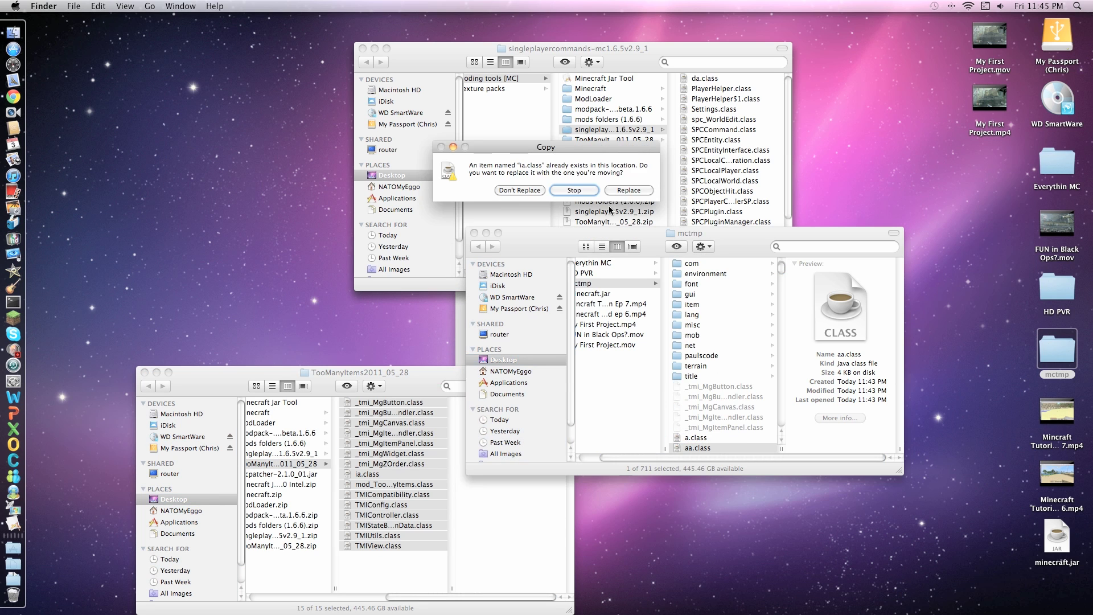
pyautogui.click(400, 373)
pyautogui.press('super+w')
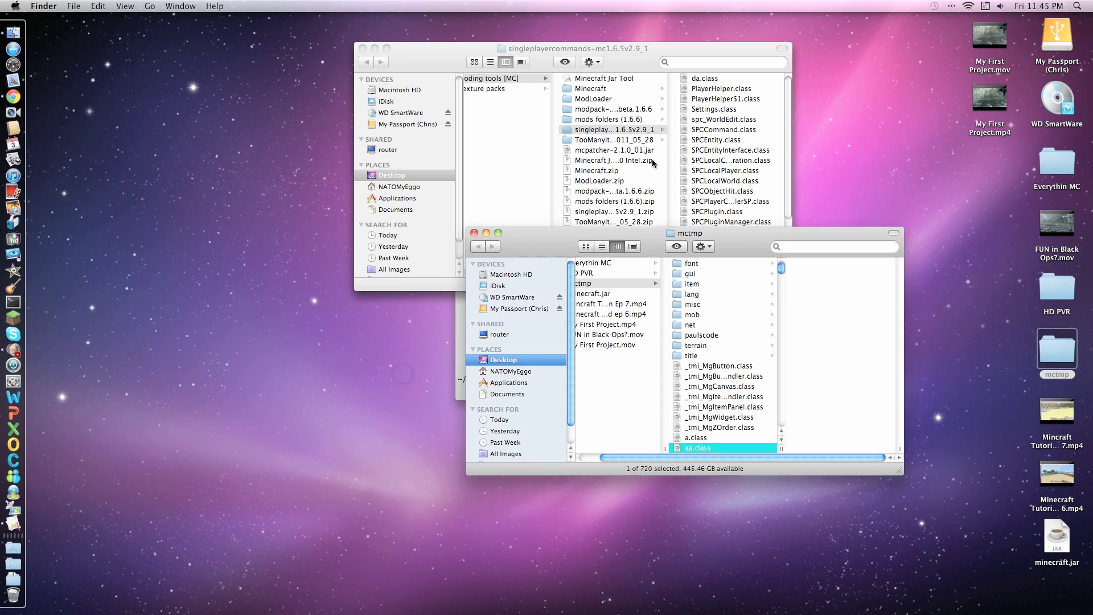
pyautogui.click(706, 153)
pyautogui.press('super+a')
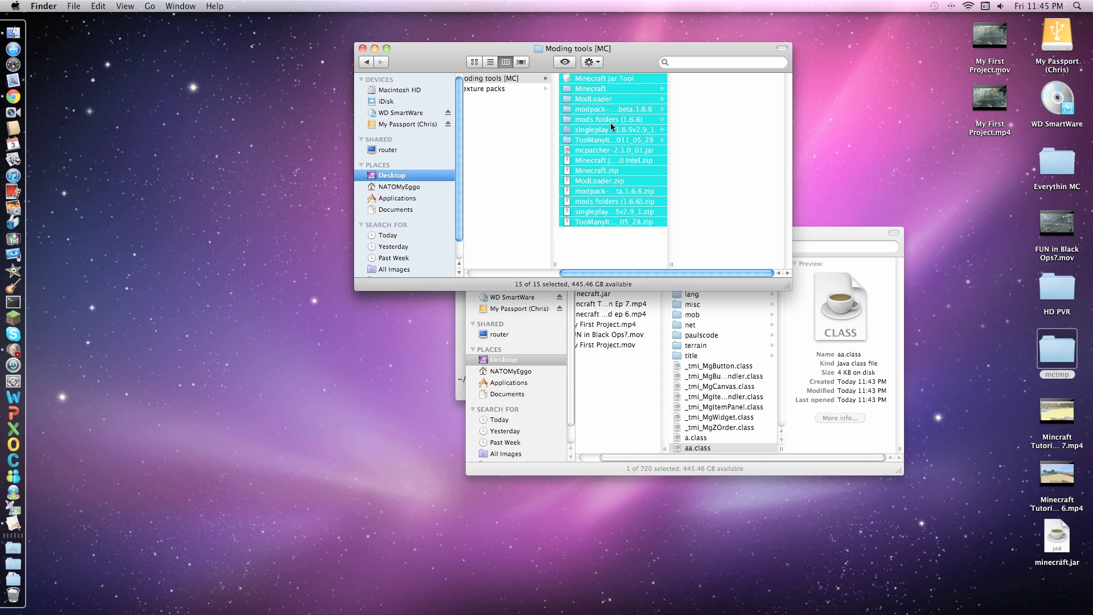
pyautogui.click(614, 129)
pyautogui.click(706, 131)
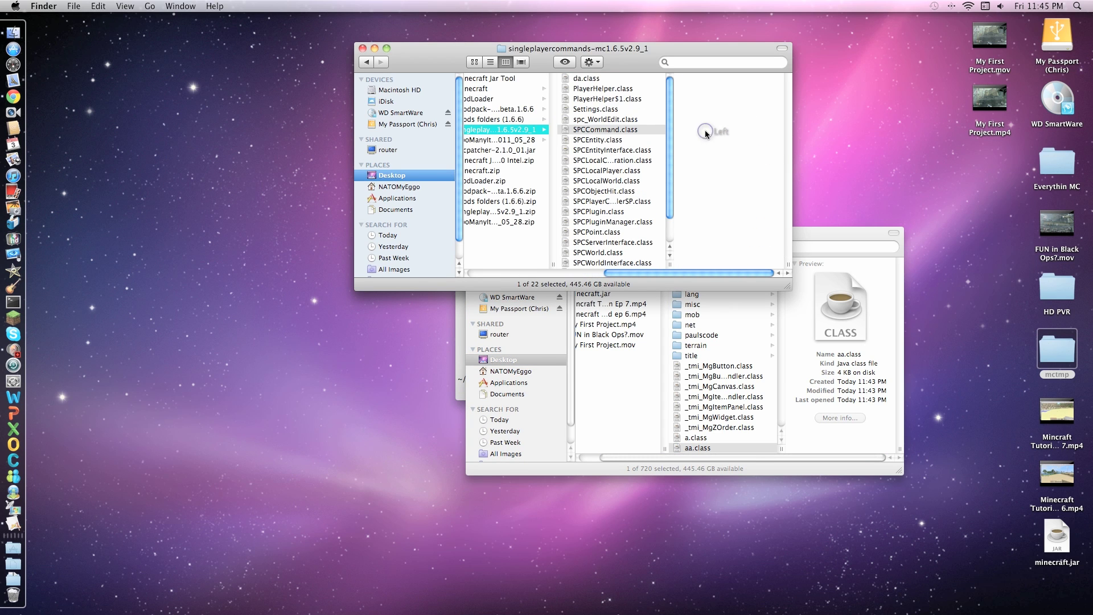
pyautogui.press('super+a')
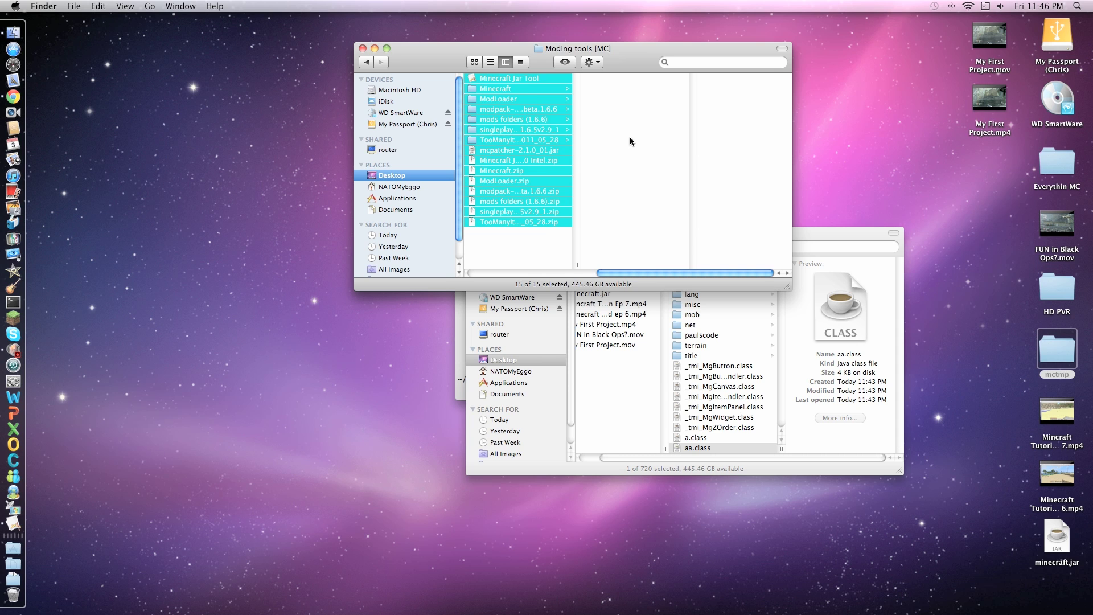
# Copy all singleplayercommands-mc1.6.5v2.9_1 class files into mctmp, replacing the duplicate da.class, and close both folder windows.
pyautogui.click(568, 130)
pyautogui.click(625, 131)
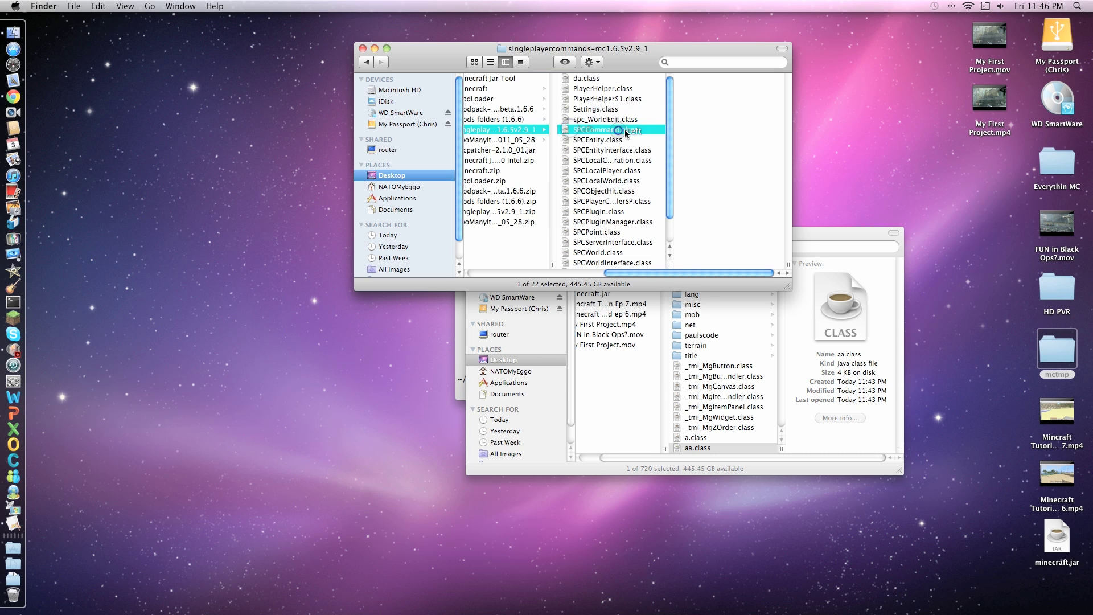
pyautogui.press('super+a')
pyautogui.moveTo(660, 167); pyautogui.dragTo(665, 325)
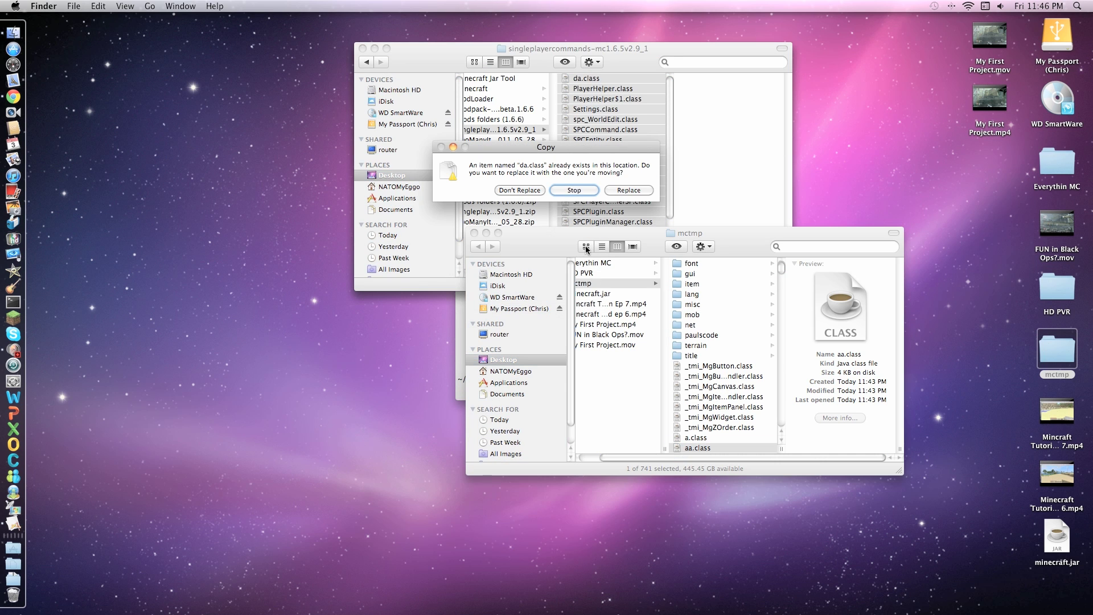
pyautogui.click(629, 190)
pyautogui.press('super+w')
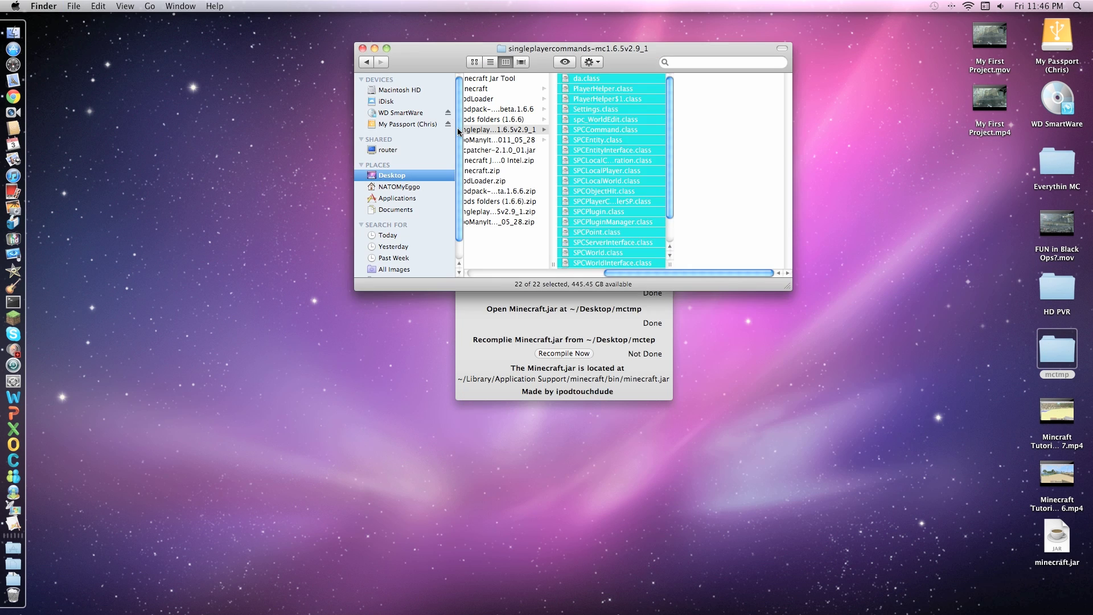
pyautogui.press('super+w')
# Recompile minecraft.jar from mctmp with Minecraft Jar Tool and close the Moding tools [MC] window.
pyautogui.click(578, 353)
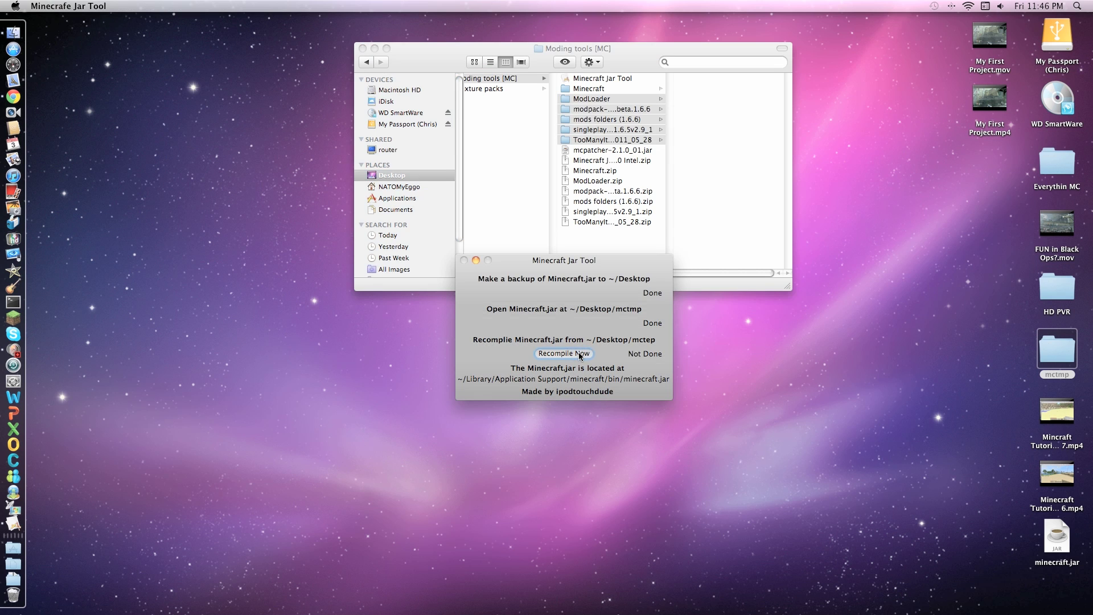
pyautogui.click(506, 186)
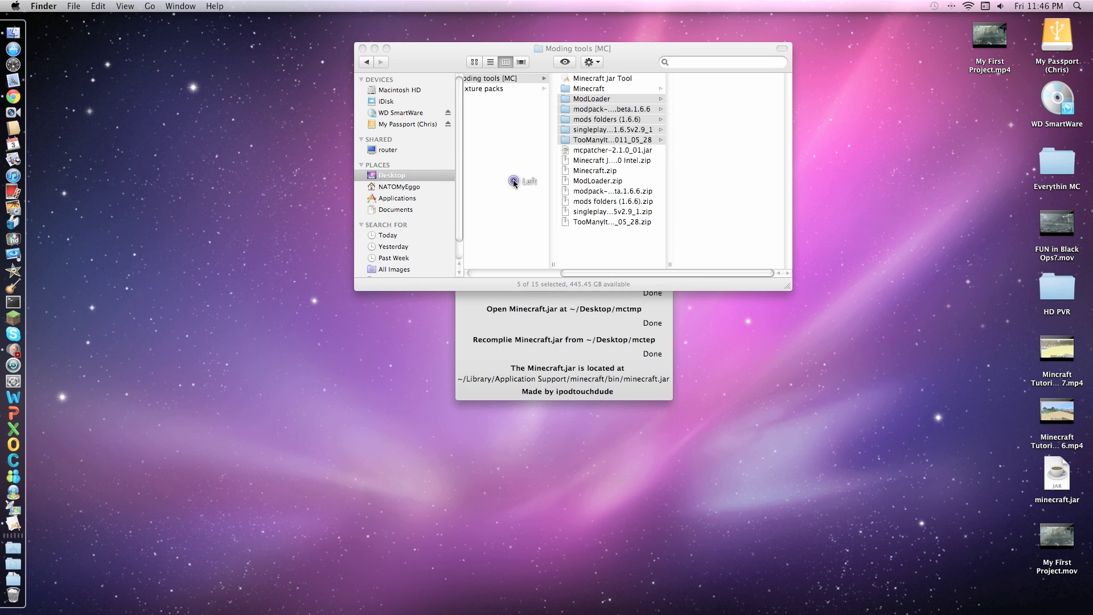
pyautogui.press('super+w')
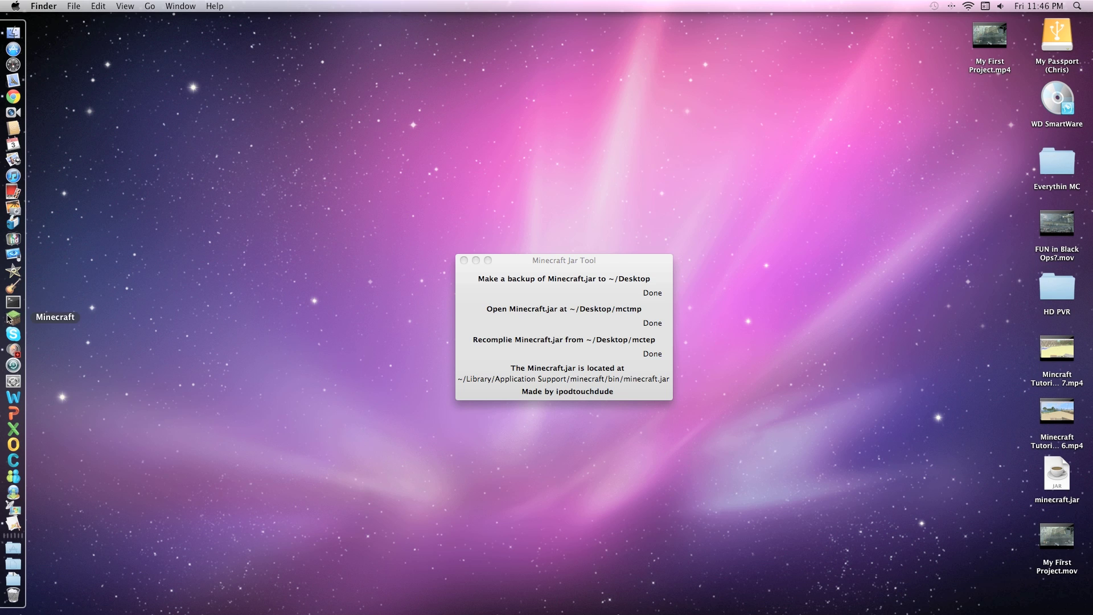
# Launch Minecraft with the saved login and apply the johnsmith_v7.3.zip texture pack.
pyautogui.click(13, 317)
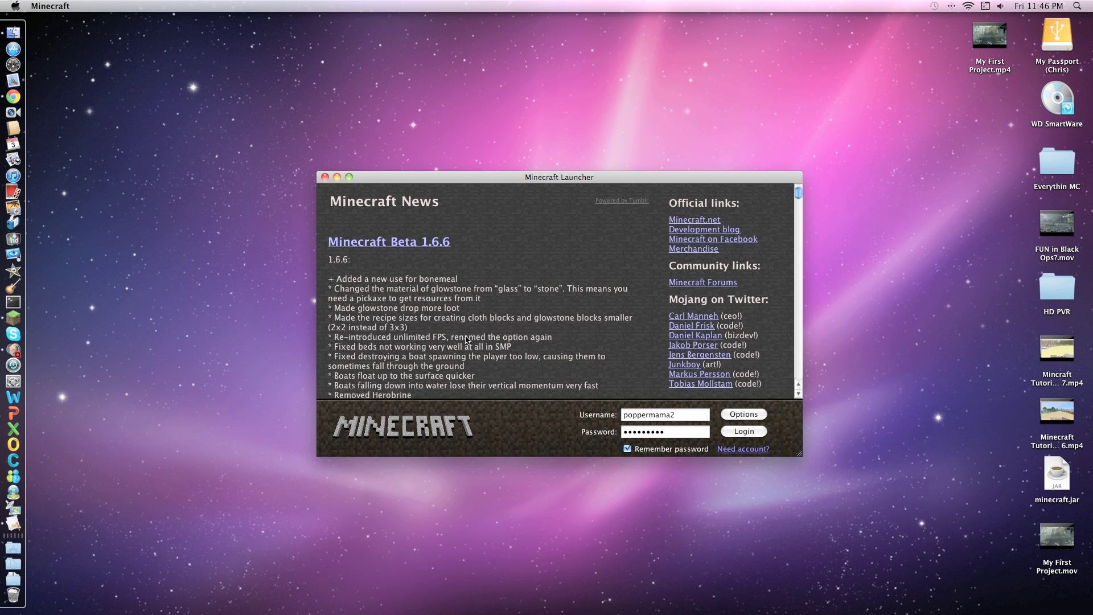
pyautogui.click(758, 435)
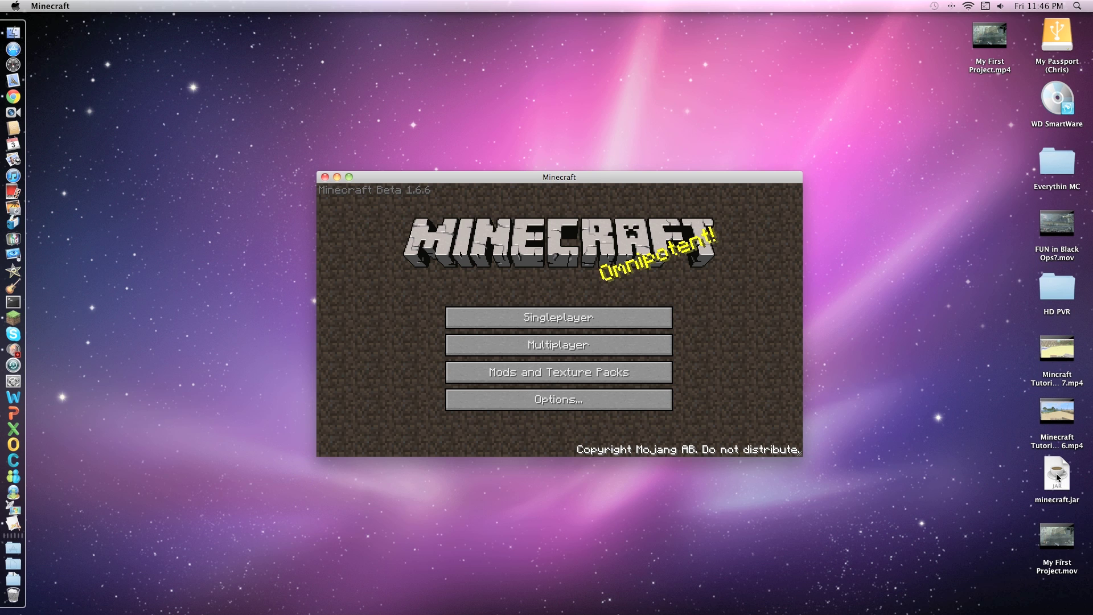
pyautogui.click(646, 378)
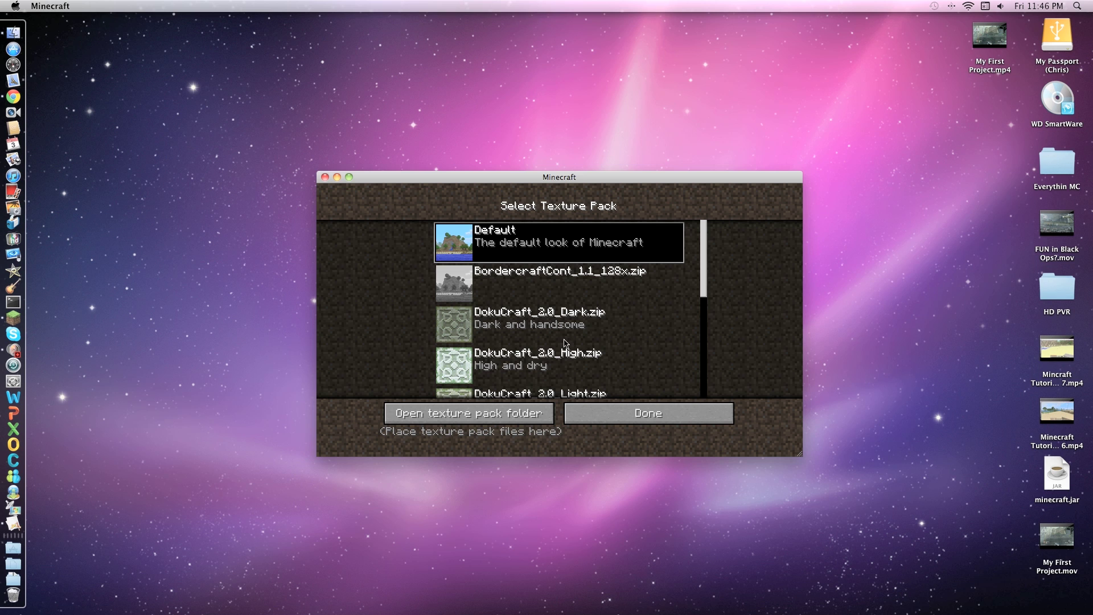
pyautogui.moveTo(705, 290); pyautogui.dragTo(705, 345)
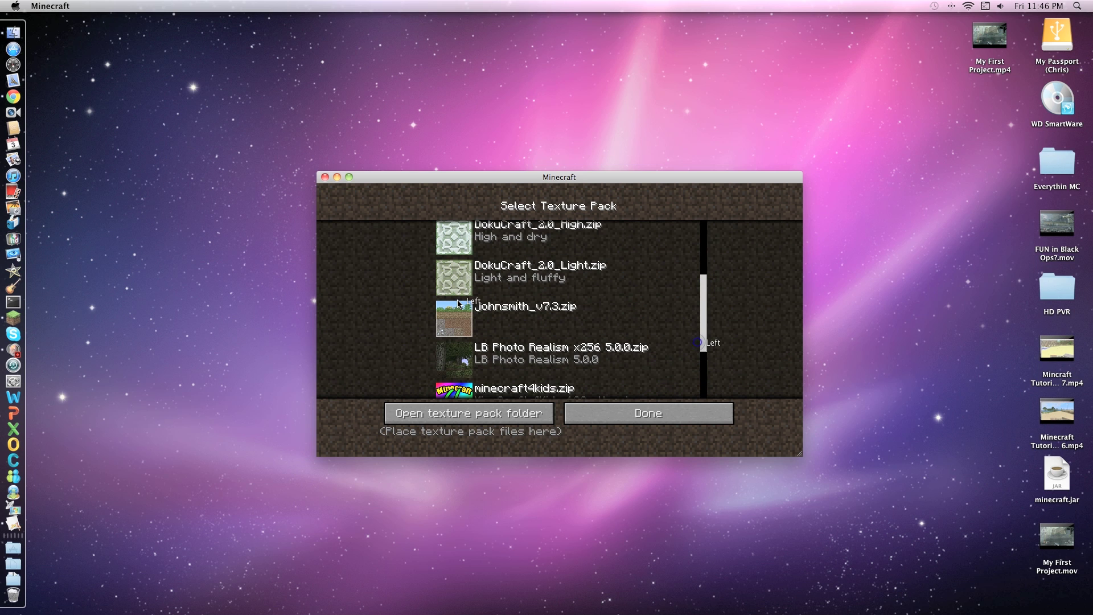
pyautogui.click(456, 313)
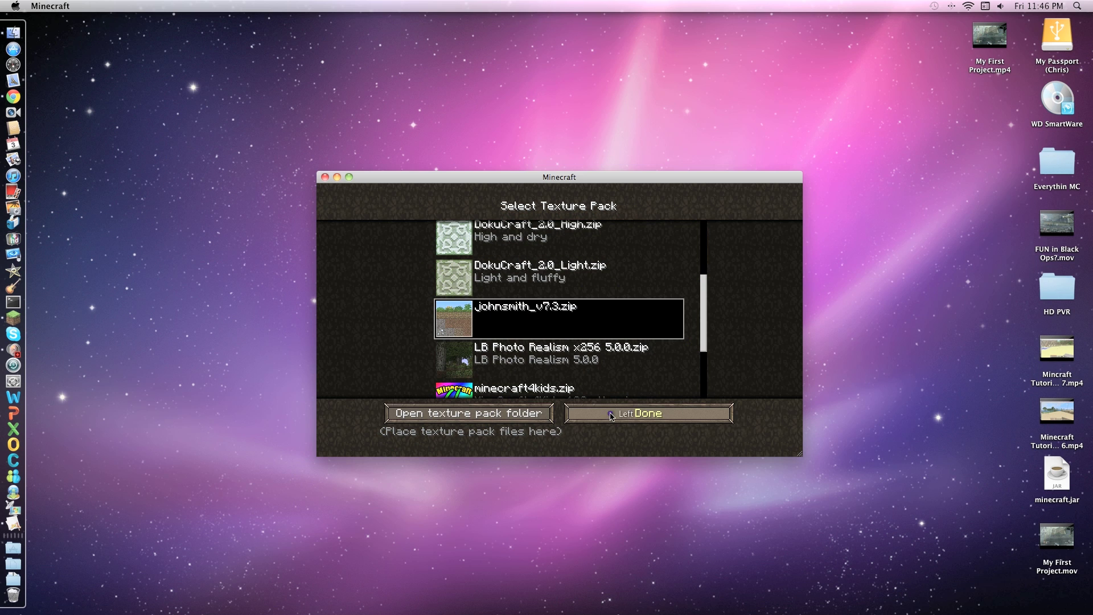
pyautogui.click(621, 409)
# Load the existing singleplayer world named New World.
pyautogui.click(590, 320)
pyautogui.click(497, 307)
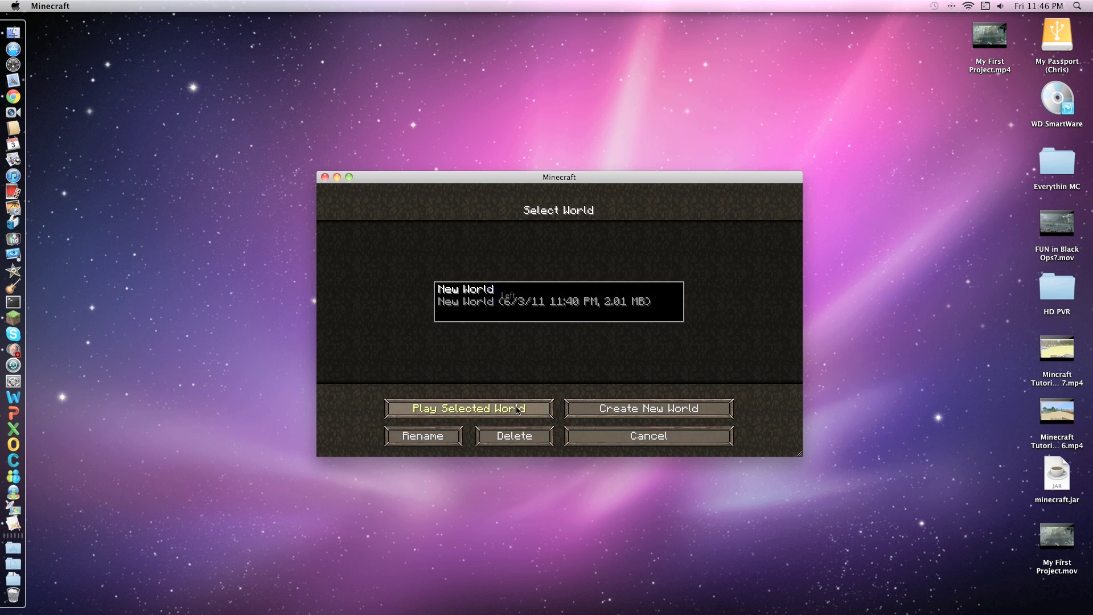
pyautogui.click(516, 408)
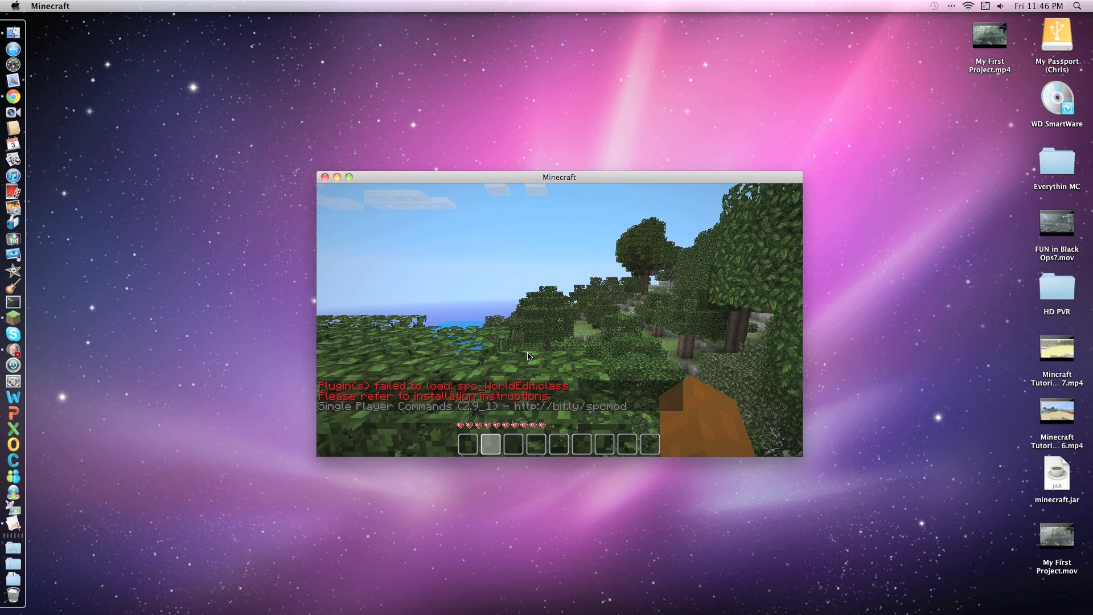
# Browse the TooManyItems item list in the inventory through to its fourth page and close the inventory.
pyautogui.press('e')
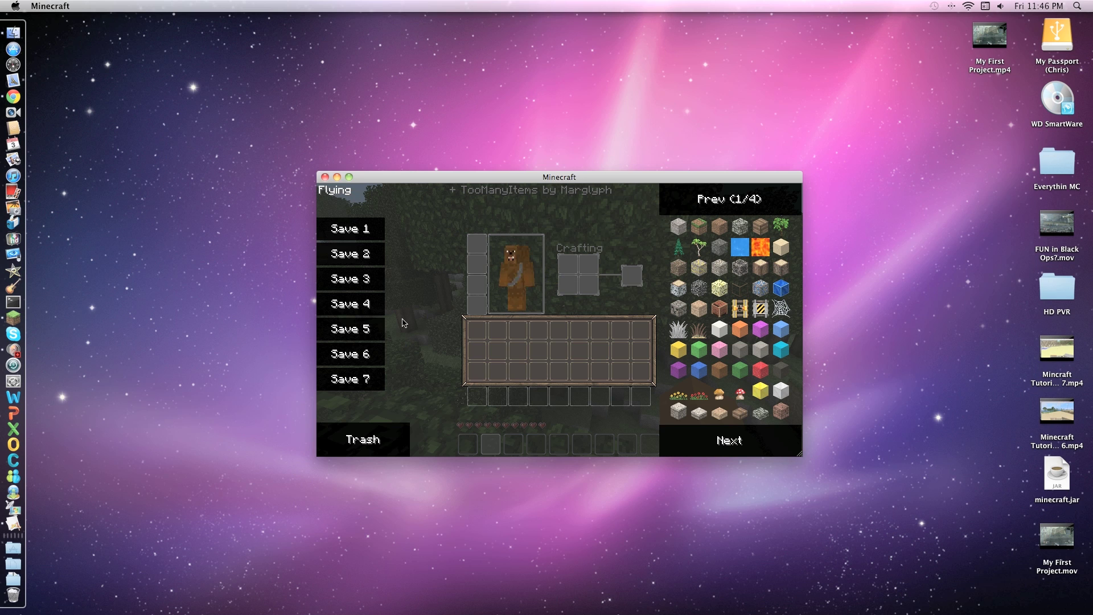
pyautogui.click(786, 445)
pyautogui.click(780, 441)
pyautogui.click(777, 440)
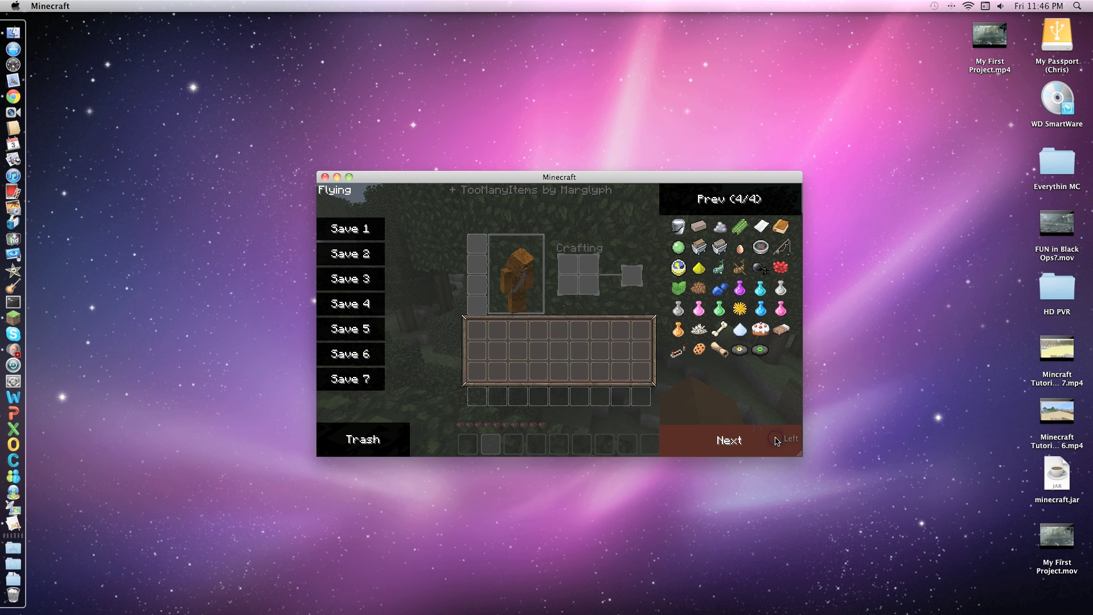
pyautogui.press('e')
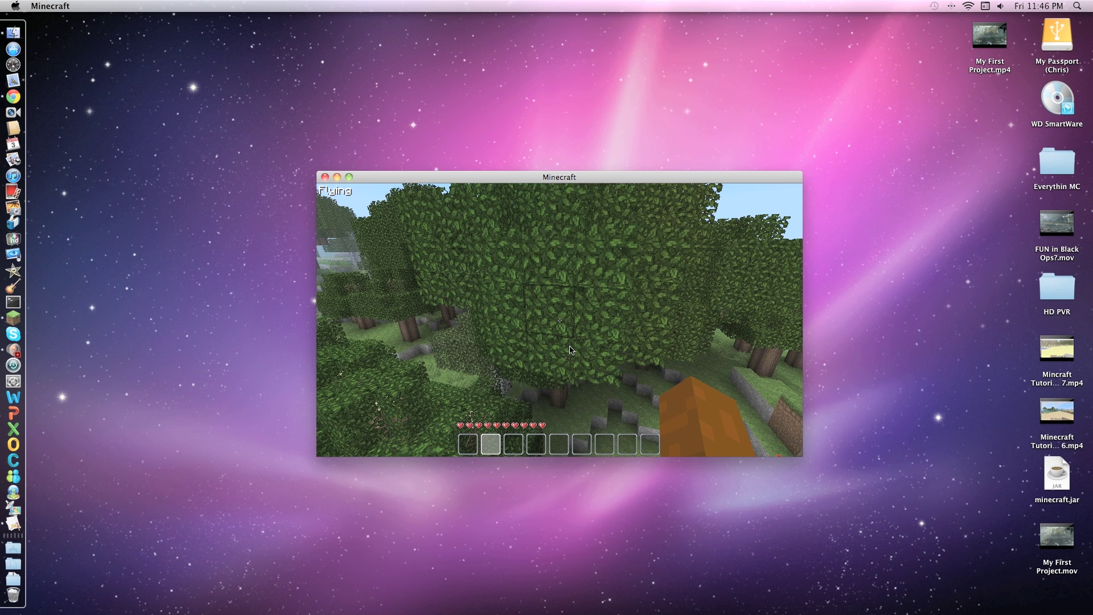
# Pause the game and set the music volume to 10% and the sound volume to 50% in the options.
pyautogui.press('Escape')
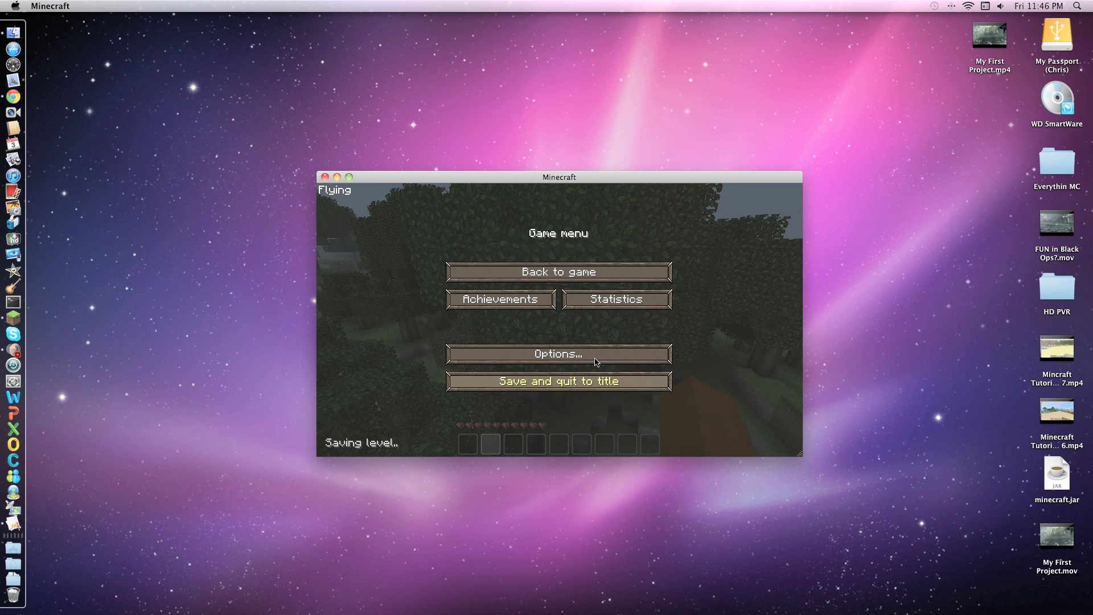
pyautogui.click(592, 351)
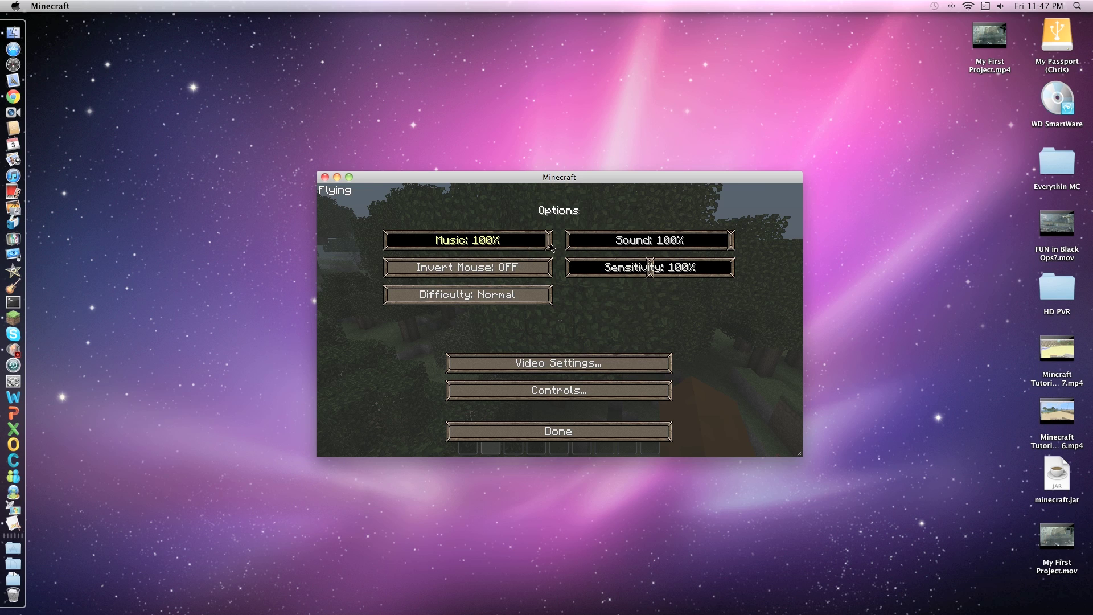
pyautogui.moveTo(550, 242); pyautogui.dragTo(404, 251)
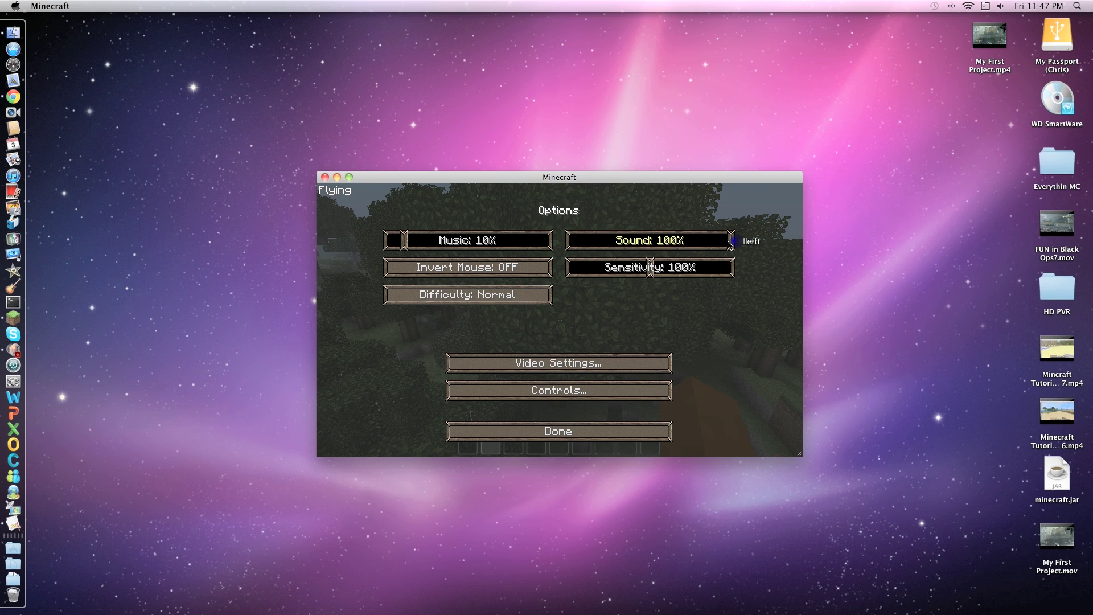
pyautogui.moveTo(730, 244); pyautogui.dragTo(651, 251)
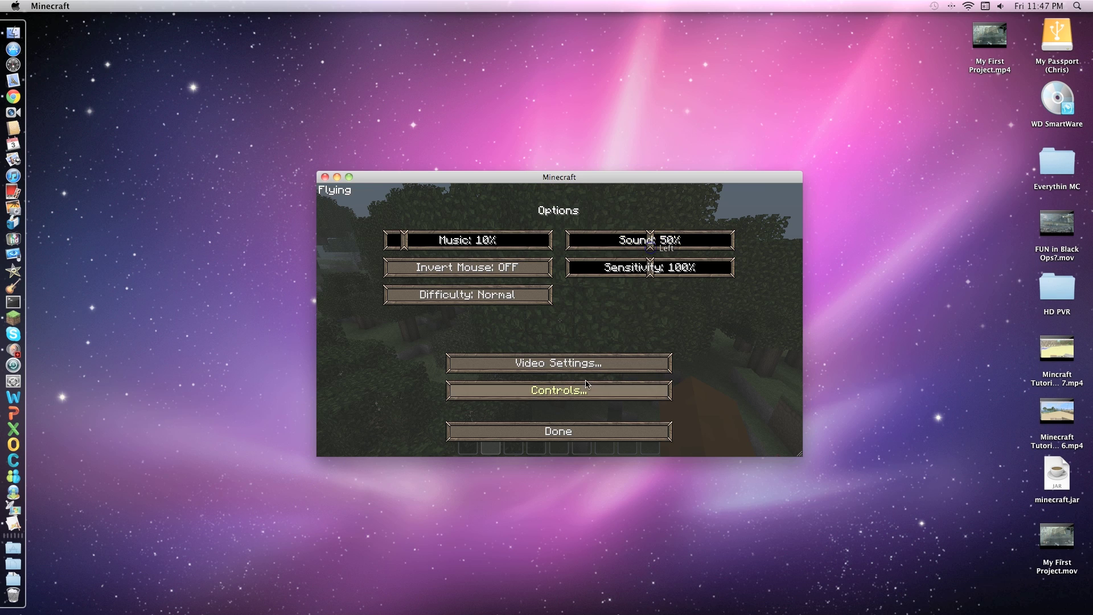
# Try the Normal and Tiny render distances in the video settings and return to the options.
pyautogui.click(617, 360)
pyautogui.click(570, 431)
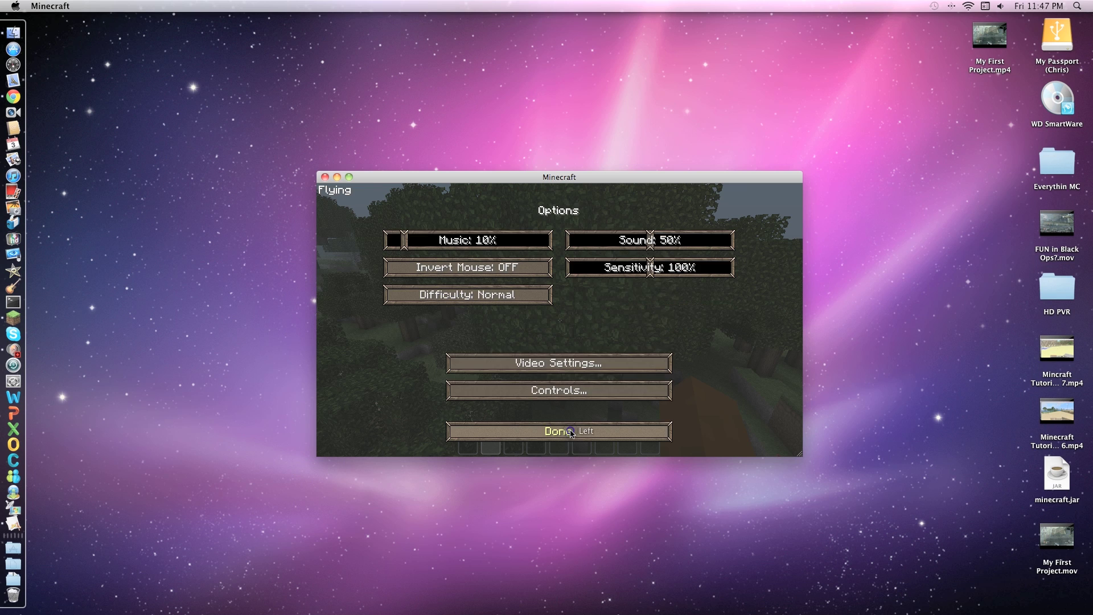
pyautogui.click(567, 361)
pyautogui.click(608, 250)
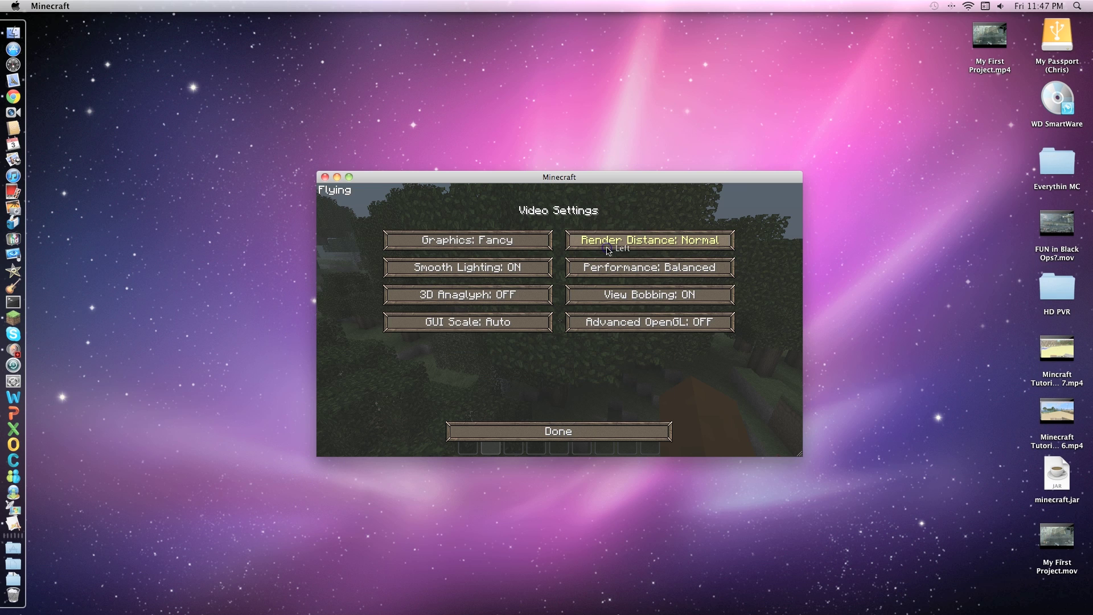
pyautogui.click(608, 250)
pyautogui.click(610, 249)
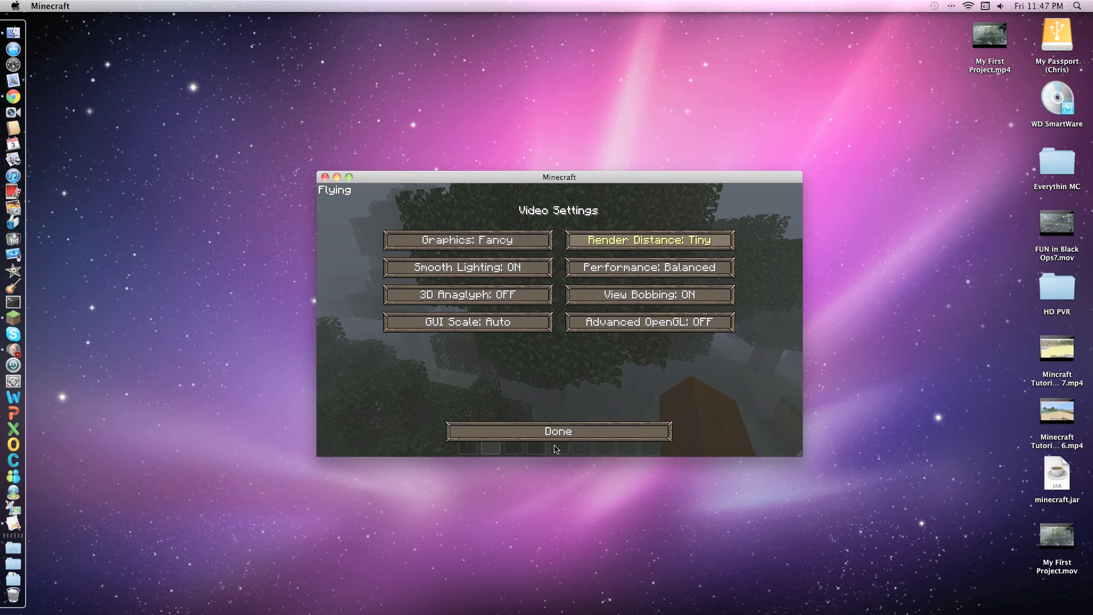
pyautogui.click(566, 433)
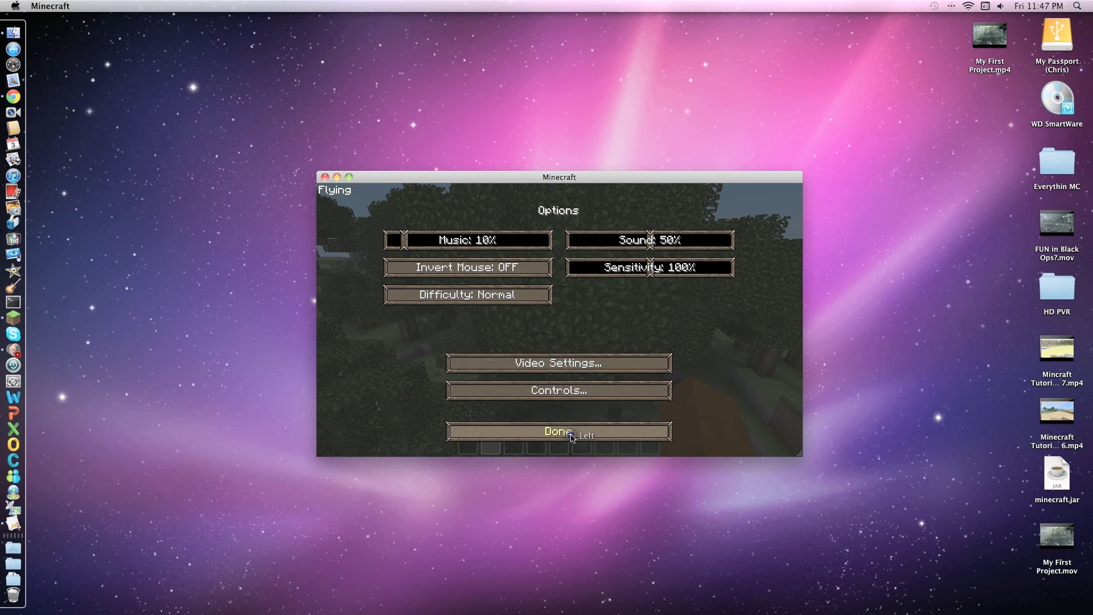
# Rebind the controls so Drop uses DELETE, Chat uses C and Inventory uses G.
pyautogui.click(583, 396)
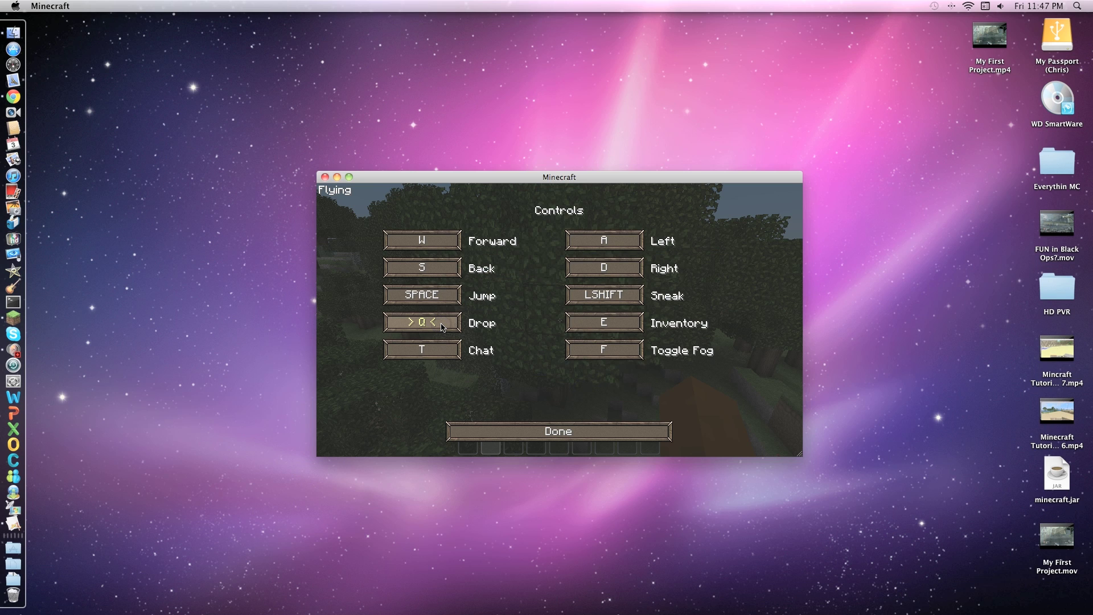
pyautogui.press('Delete')
pyautogui.click(442, 343)
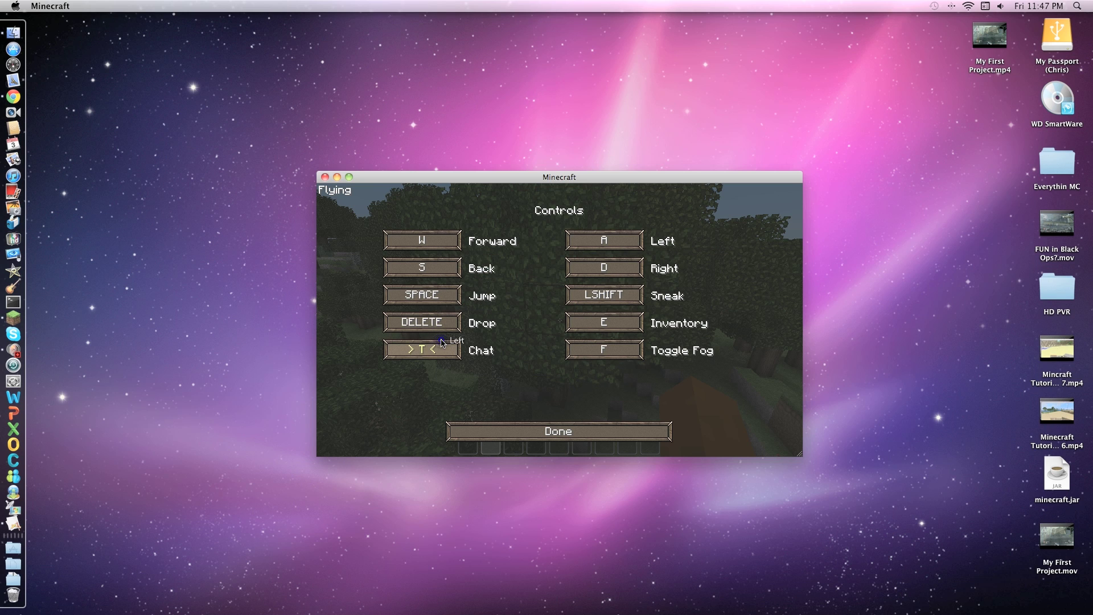
pyautogui.press('c')
pyautogui.press('g')
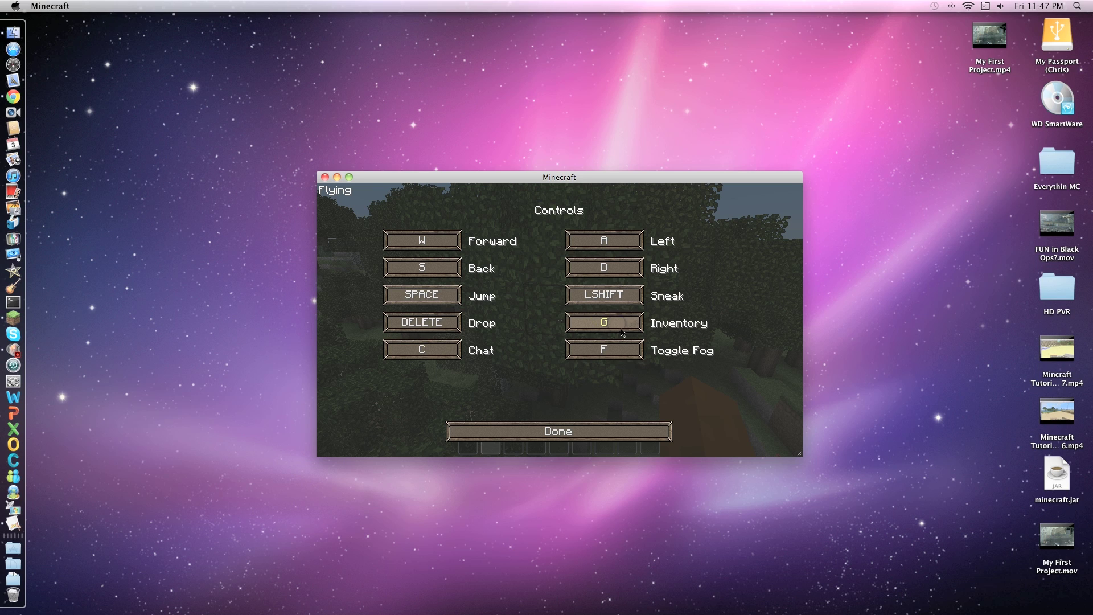
# Set the Toggle Fog control to NONE and the Sneak control to RMENU, and resume the game.
pyautogui.click(618, 349)
pyautogui.press('super')
pyautogui.click(603, 298)
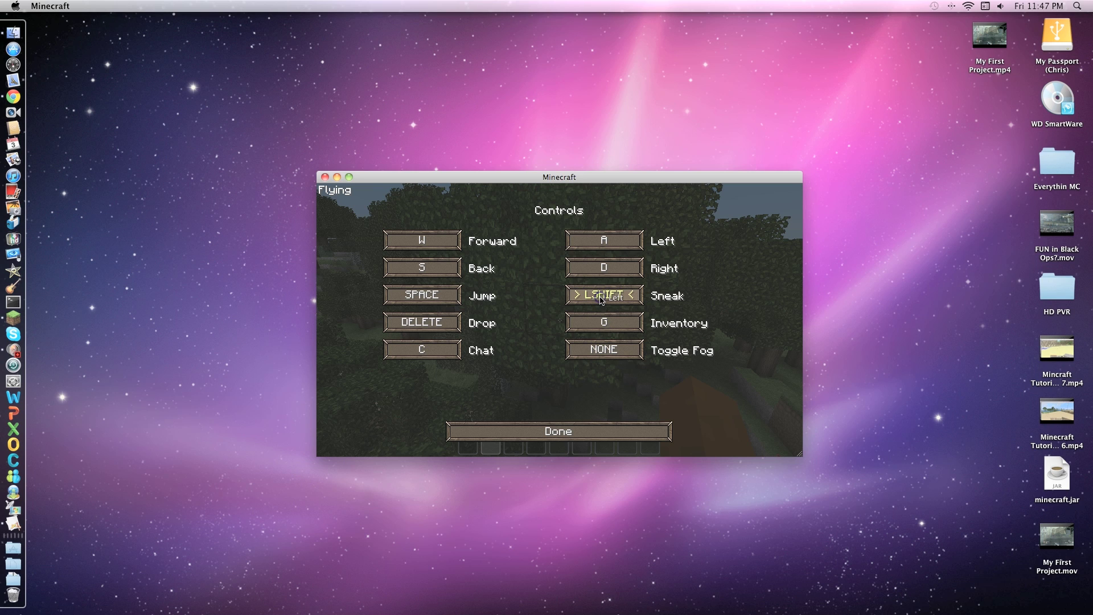
pyautogui.press('alt')
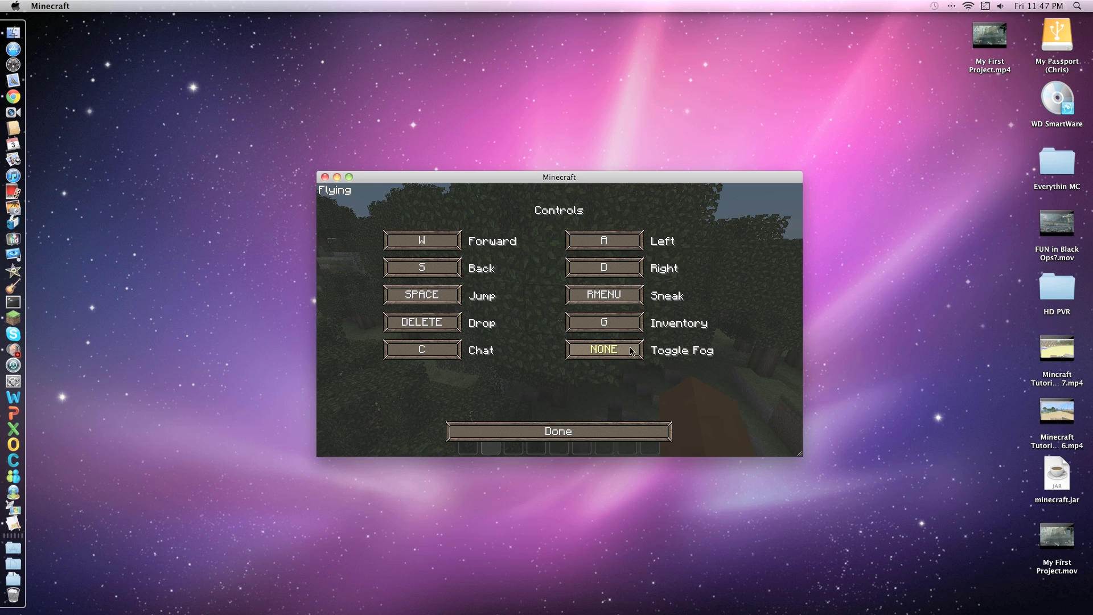
pyautogui.click(623, 434)
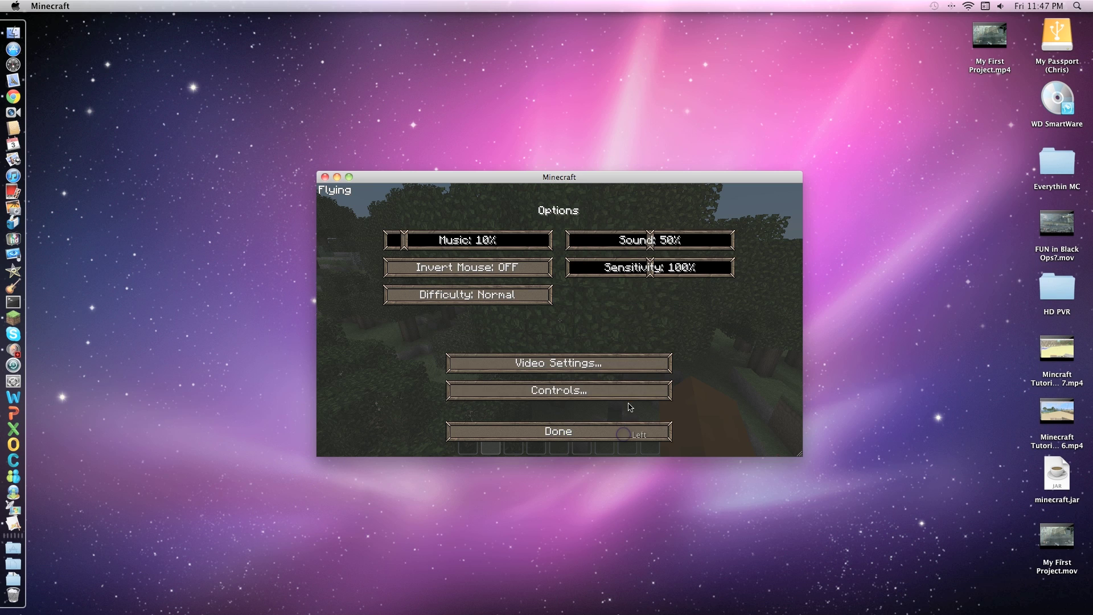
pyautogui.click(602, 438)
pyautogui.click(613, 280)
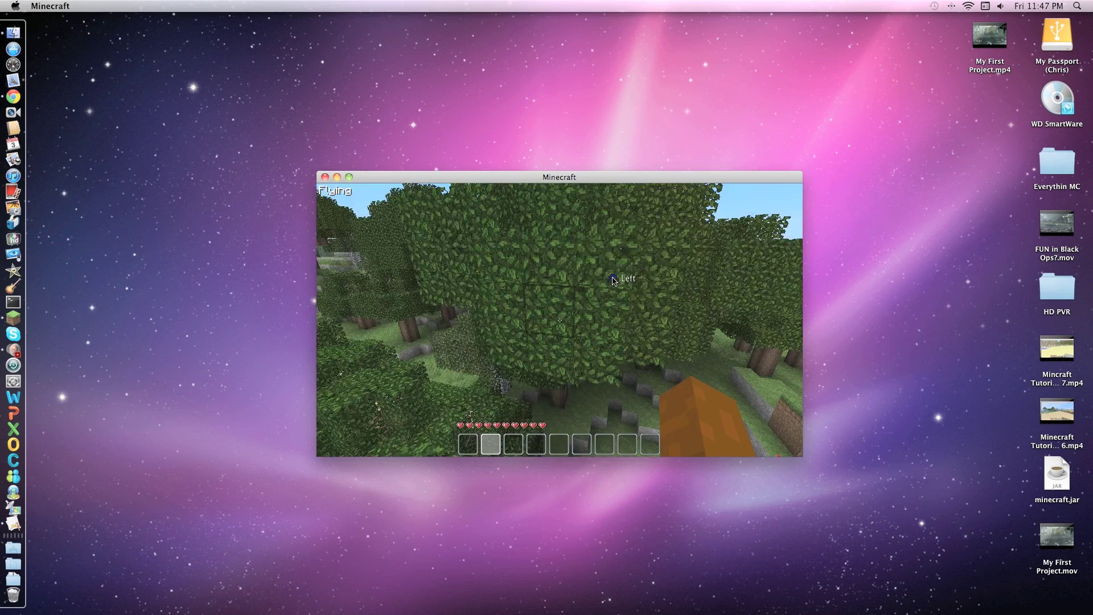
# Fly to the grass strip in the water and save the empty inventory to the first TooManyItems slot.
pyautogui.press('space')
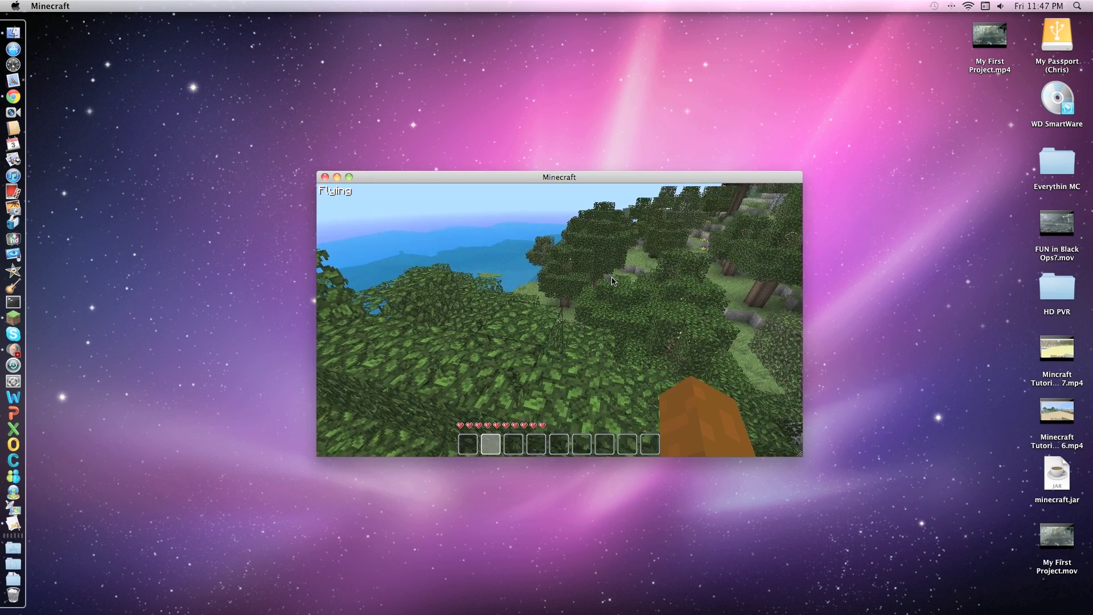
pyautogui.moveTo(612, 280)
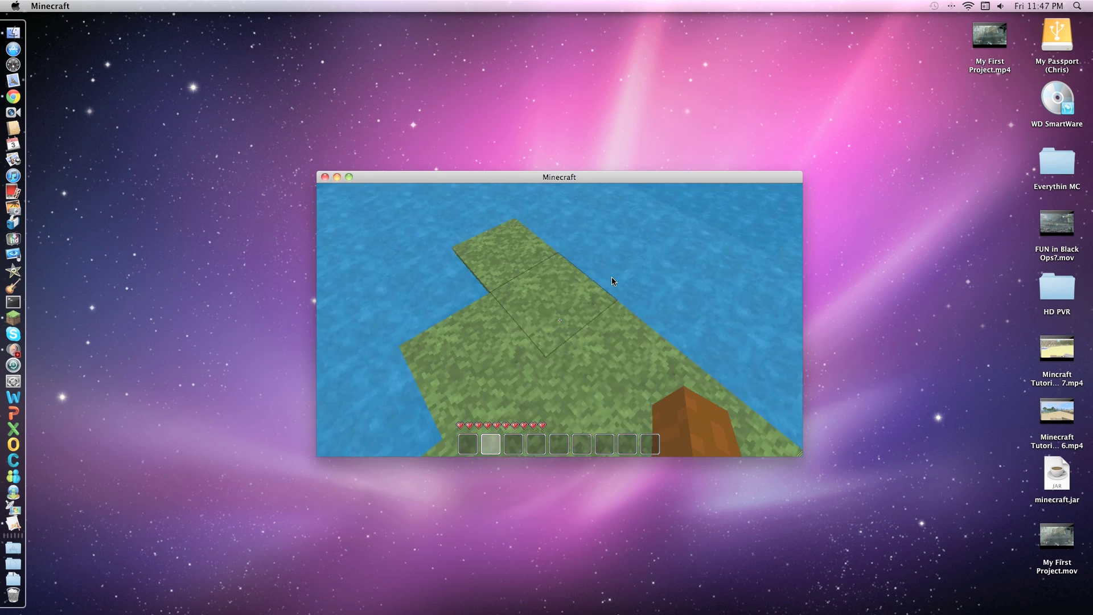
pyautogui.press('e')
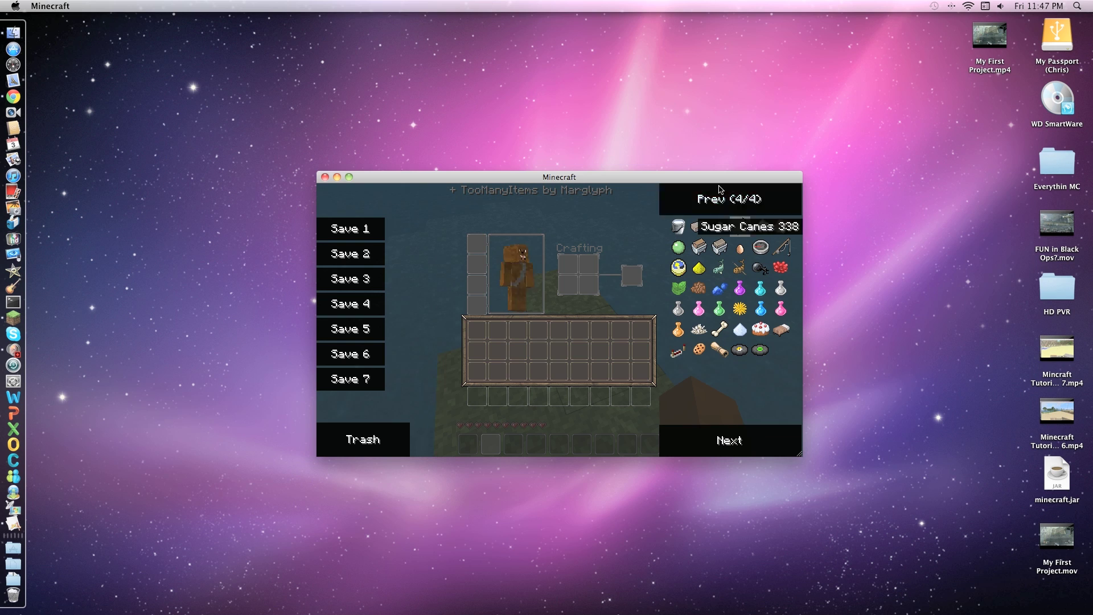
pyautogui.click(752, 438)
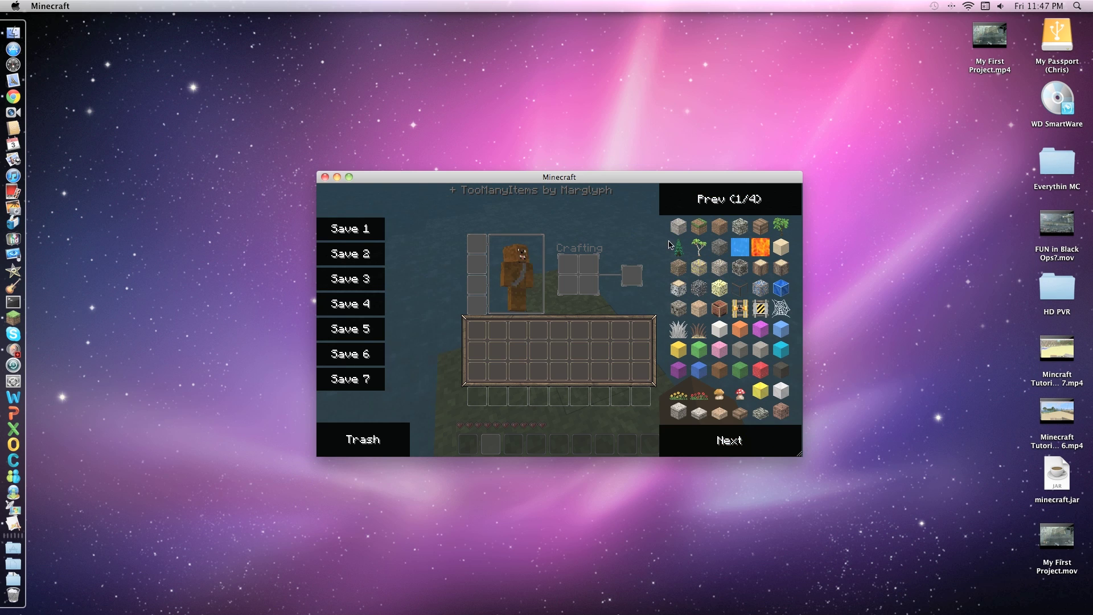
pyautogui.click(350, 229)
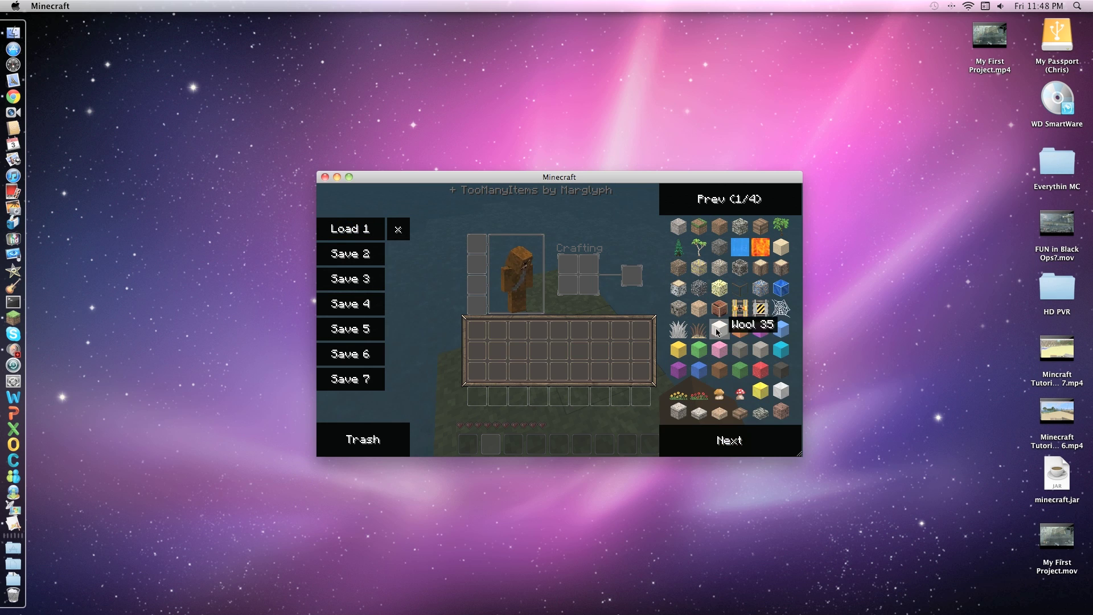
# Add a stack of 64 Stone from the TooManyItems list and discard it in the trash.
pyautogui.click(678, 229)
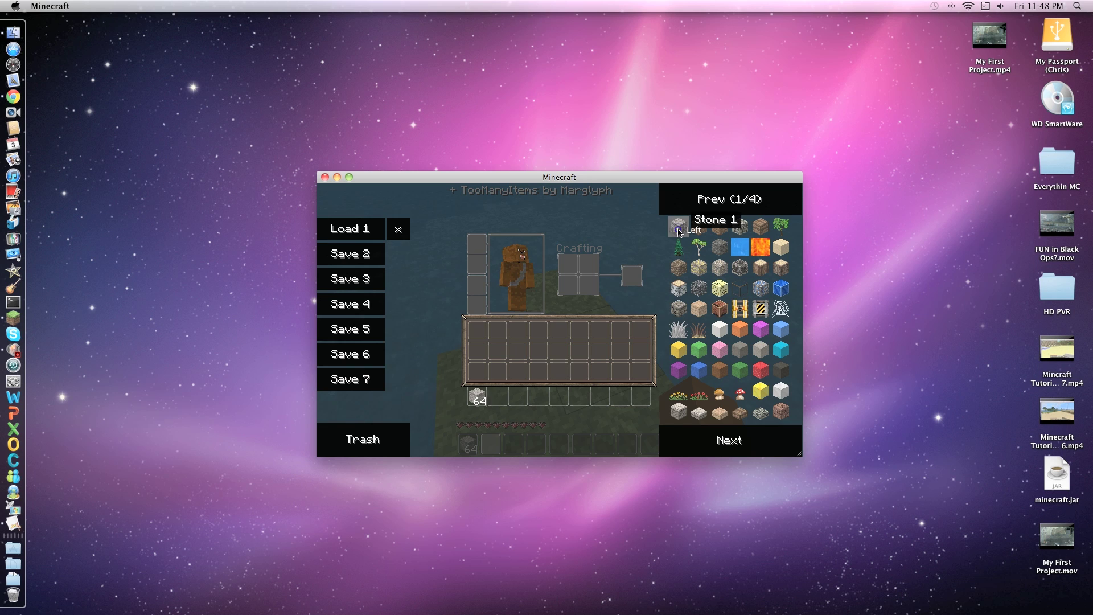
pyautogui.click(470, 399)
pyautogui.click(351, 449)
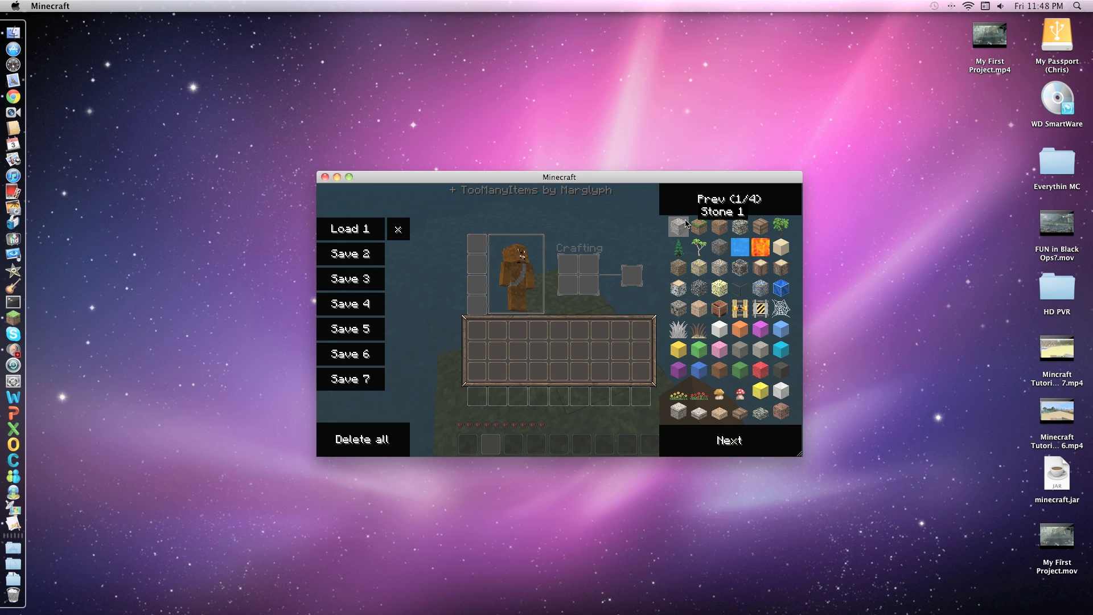
# Add unlimited stacks (111) of Stone, gray wool and white wool from the TooManyItems list to the hotbar.
pyautogui.keyDown('shift'); pyautogui.click(686, 224); pyautogui.keyUp('shift')
pyautogui.click(477, 395)
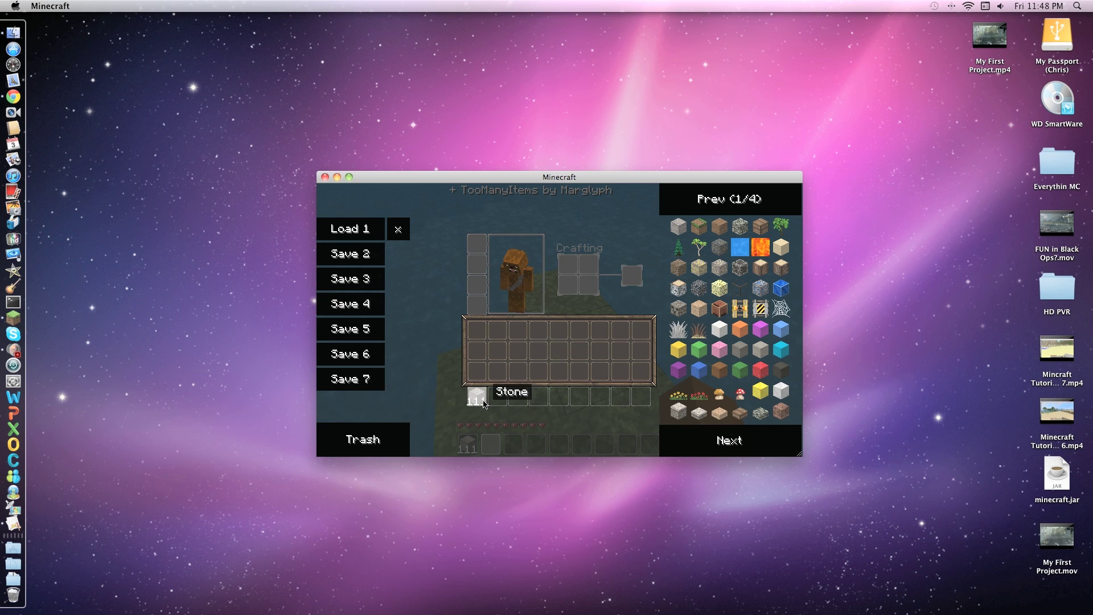
pyautogui.keyDown('shift'); pyautogui.click(737, 355); pyautogui.keyUp('shift')
pyautogui.keyDown('shift'); pyautogui.click(719, 329); pyautogui.keyUp('shift')
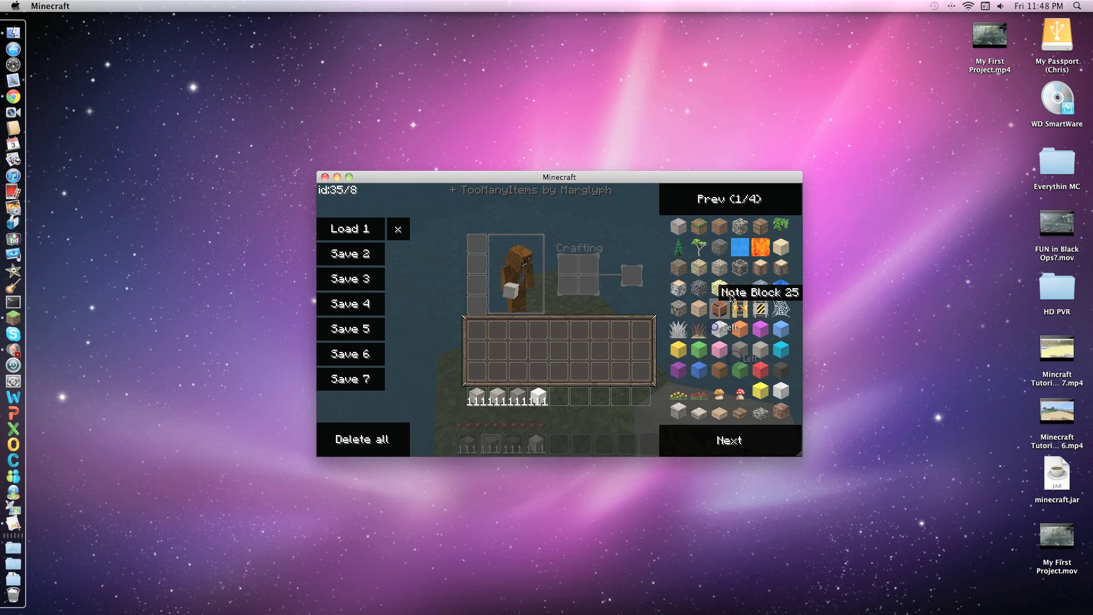